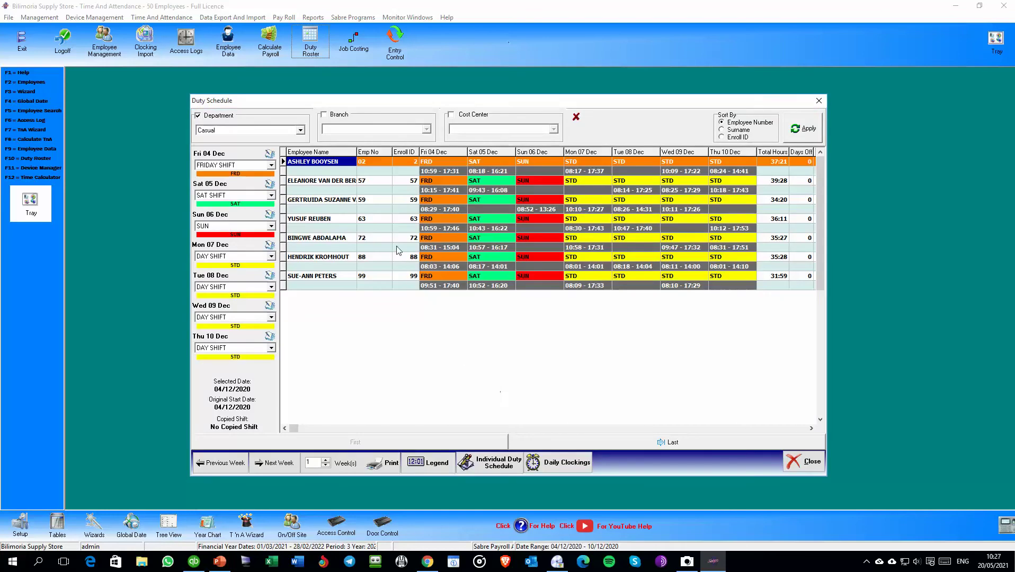
- Open the clocking data of the fourth listed employee from the Fri 04 Dec clocking times and select the Monday 13:15 OUT record
{"action": "left_click", "coordinate": [399, 247]}
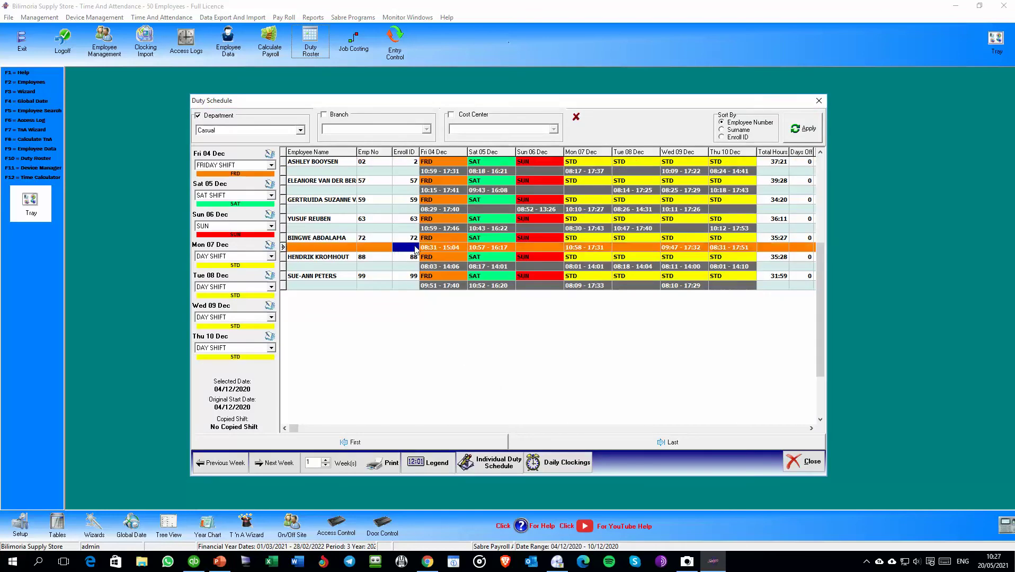
{"action": "left_click", "coordinate": [436, 228]}
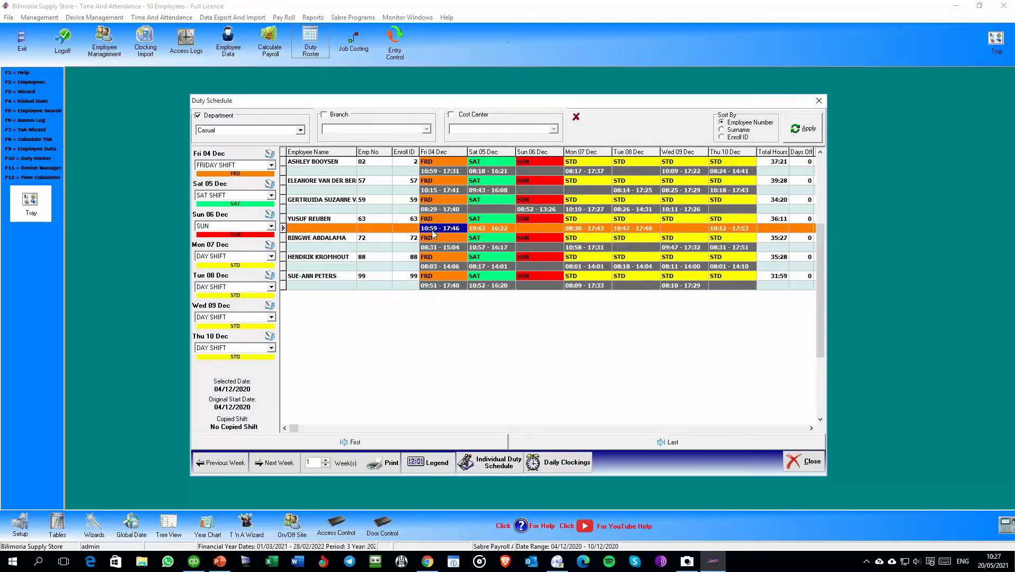
{"action": "right_click", "coordinate": [440, 229]}
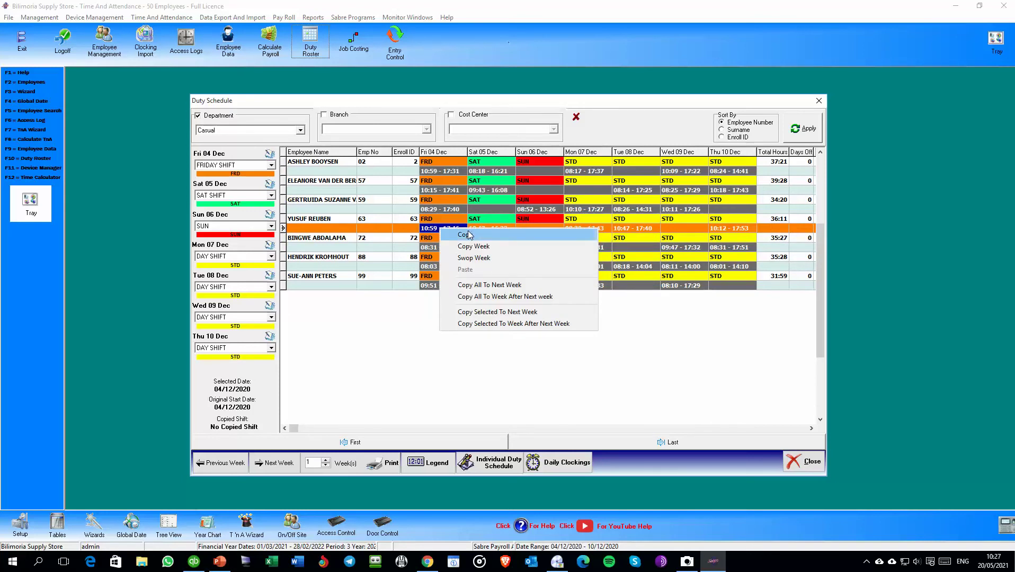
{"action": "left_click", "coordinate": [431, 229]}
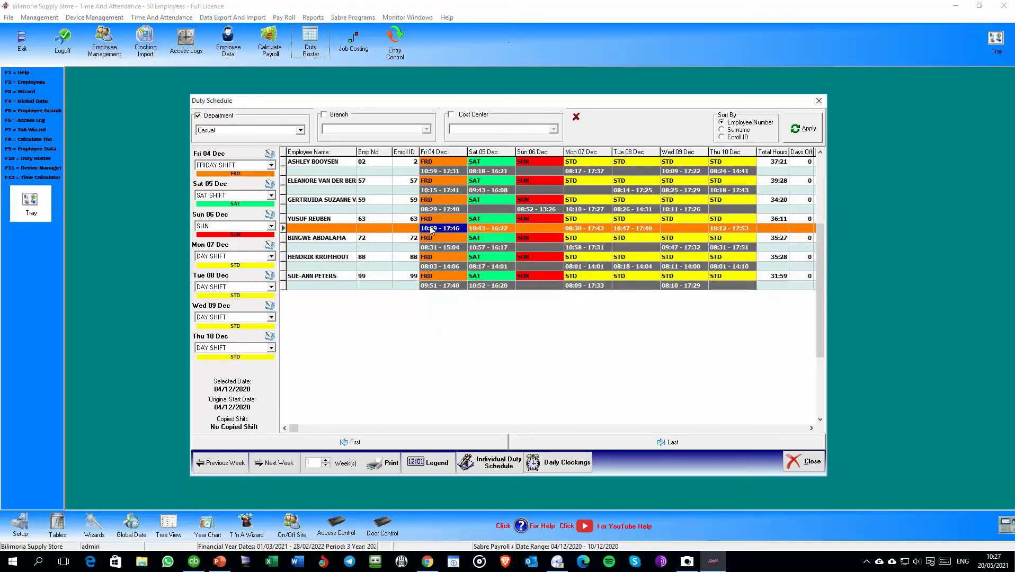
{"action": "double_click", "coordinate": [430, 229]}
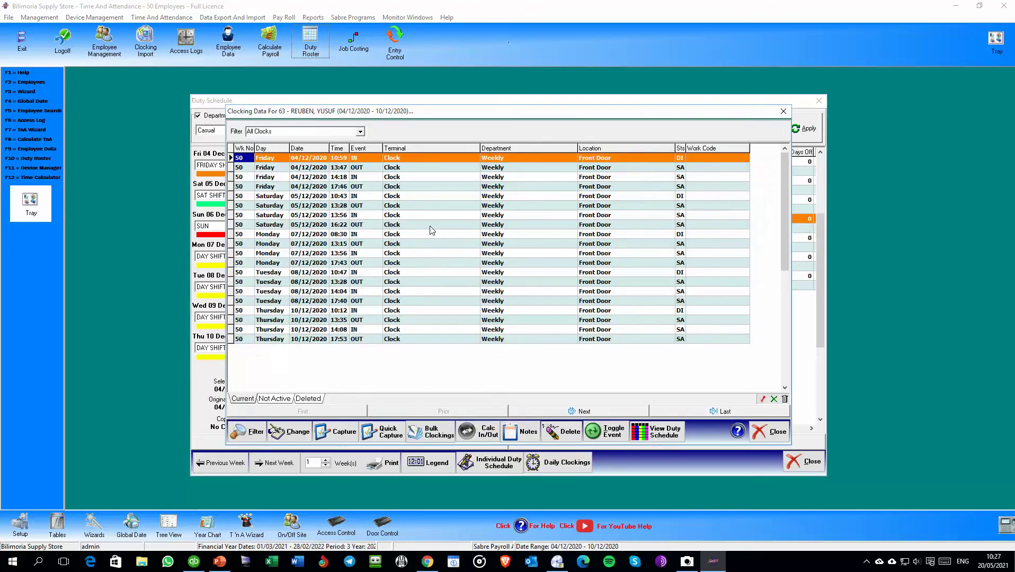
{"action": "left_click", "coordinate": [423, 244]}
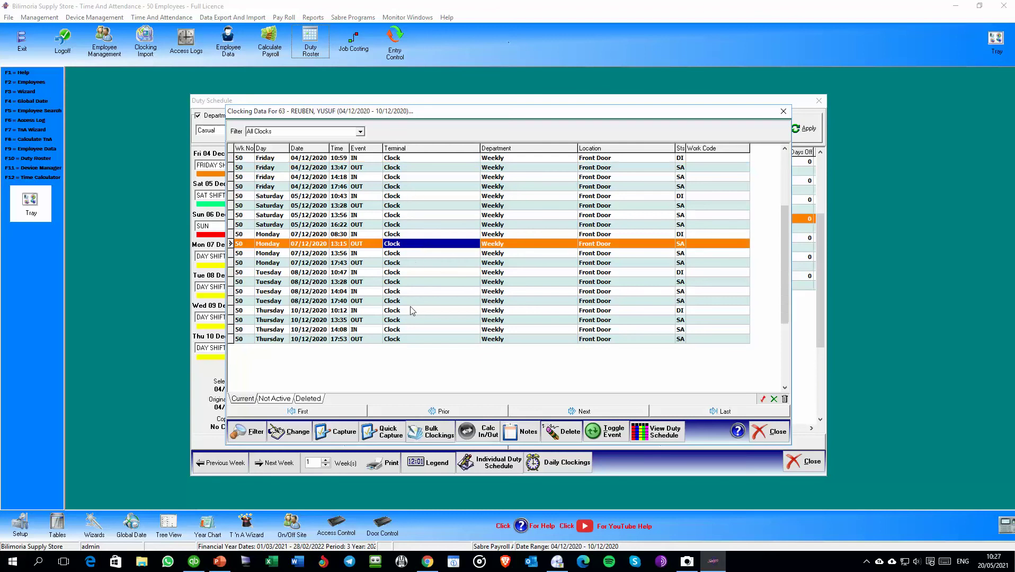
- View the employee's duty schedule chart and open the shift change options for 14/04/2021
{"action": "left_click", "coordinate": [666, 435]}
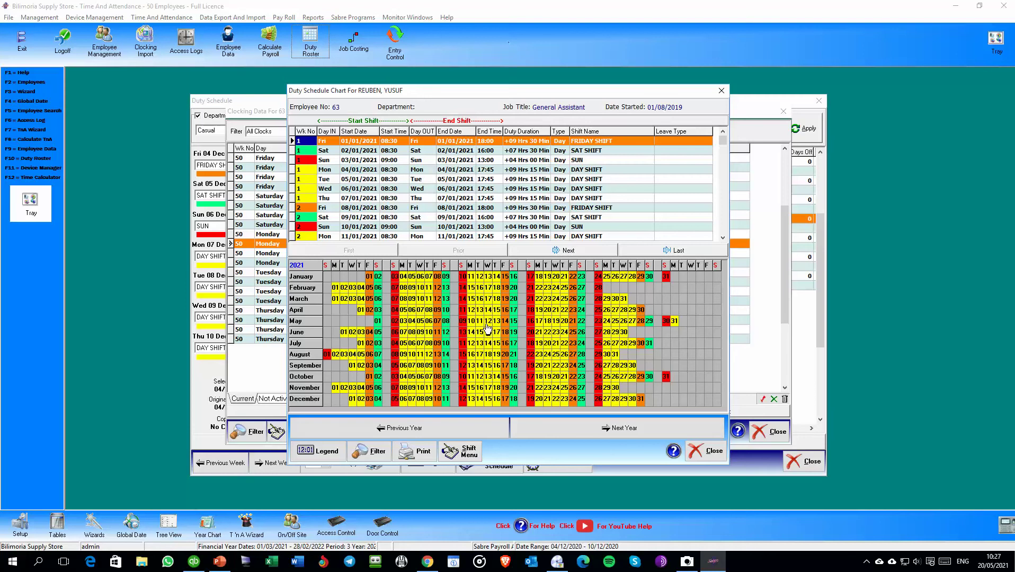
{"action": "mouse_move", "coordinate": [492, 323]}
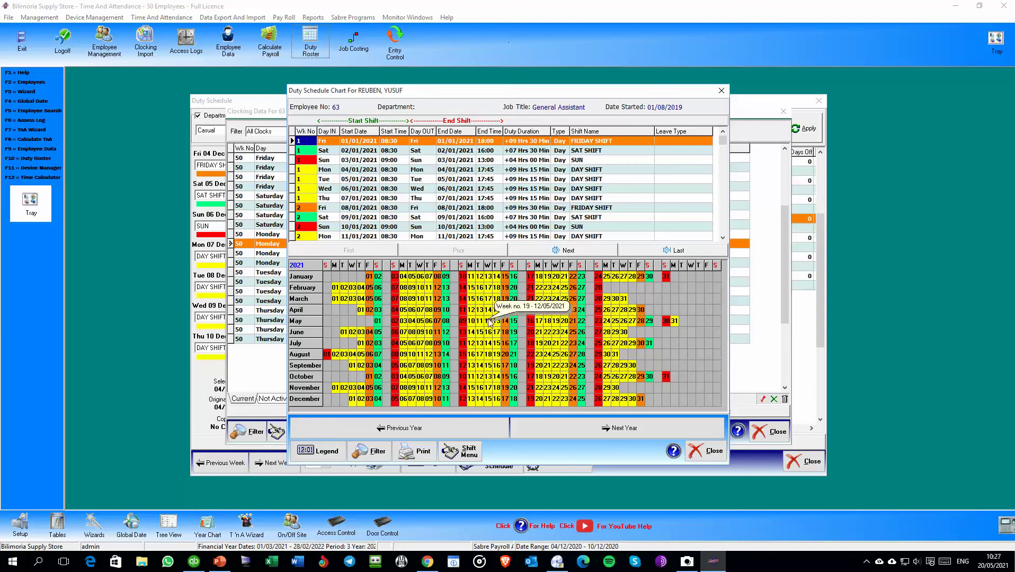
{"action": "double_click", "coordinate": [487, 309]}
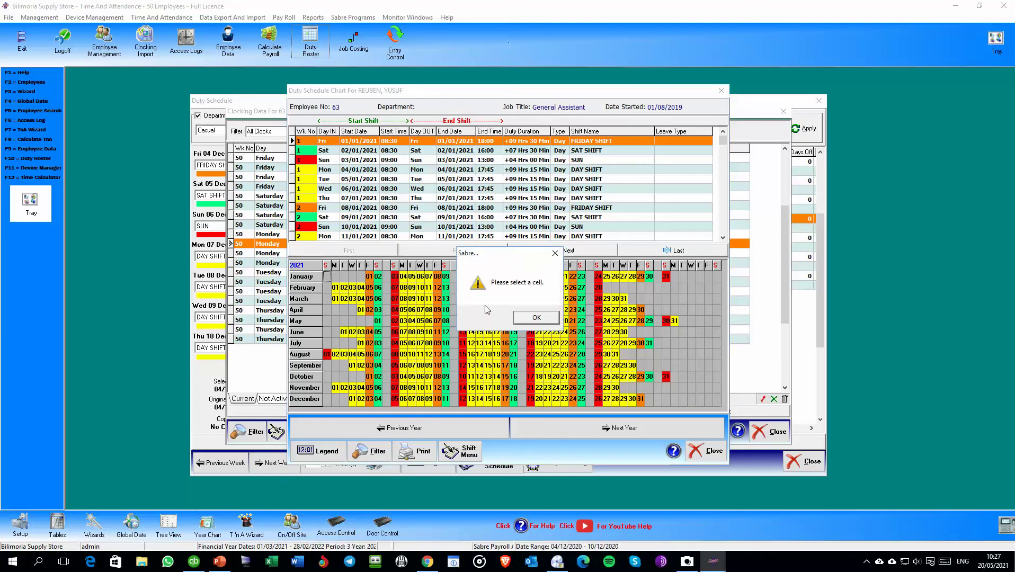
{"action": "left_click", "coordinate": [537, 318]}
{"action": "left_click", "coordinate": [488, 310]}
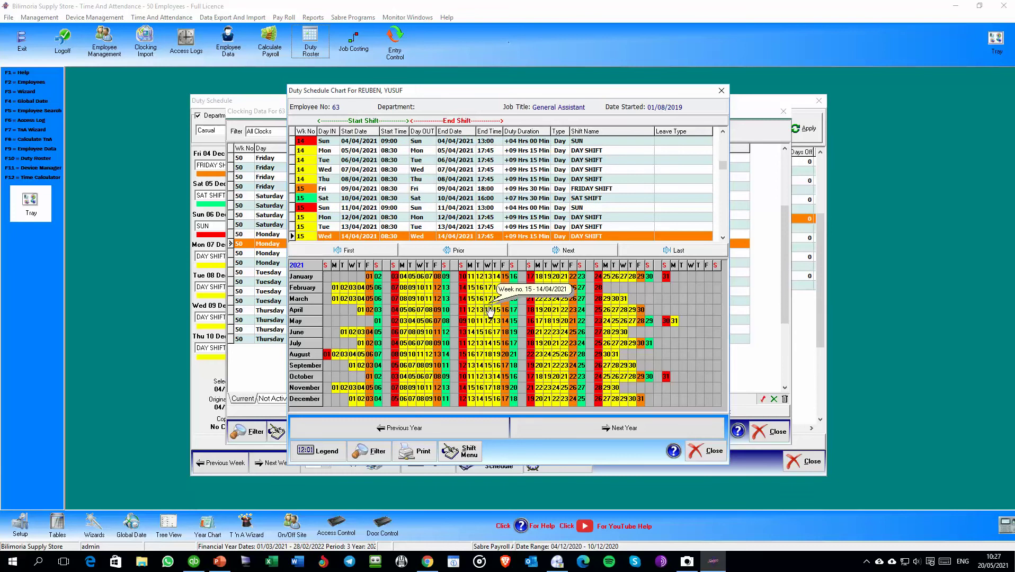
{"action": "double_click", "coordinate": [490, 311]}
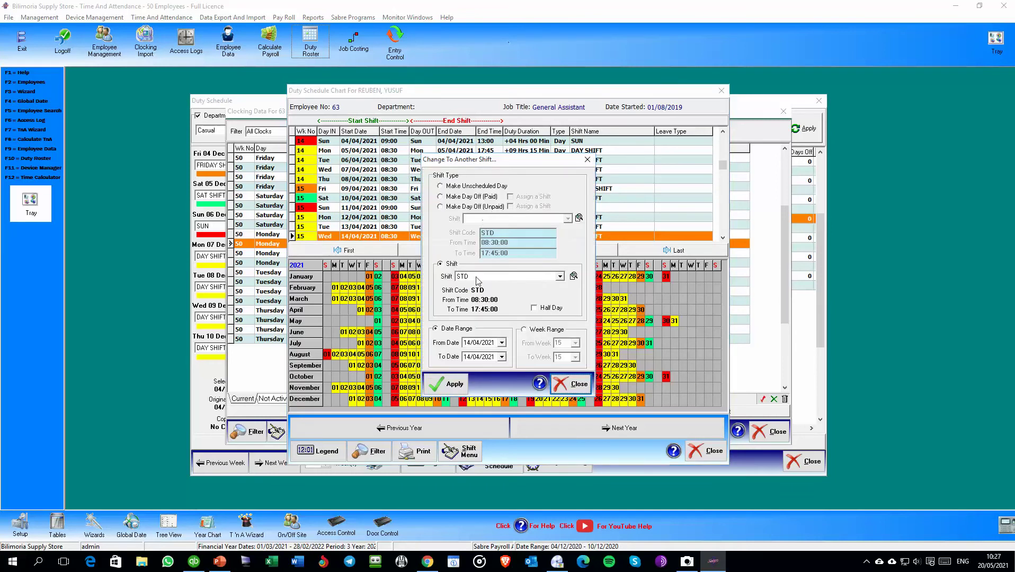
- Look through the available shifts, then close the shift change without applying it and return to the Duty Schedule
{"action": "left_click", "coordinate": [504, 278]}
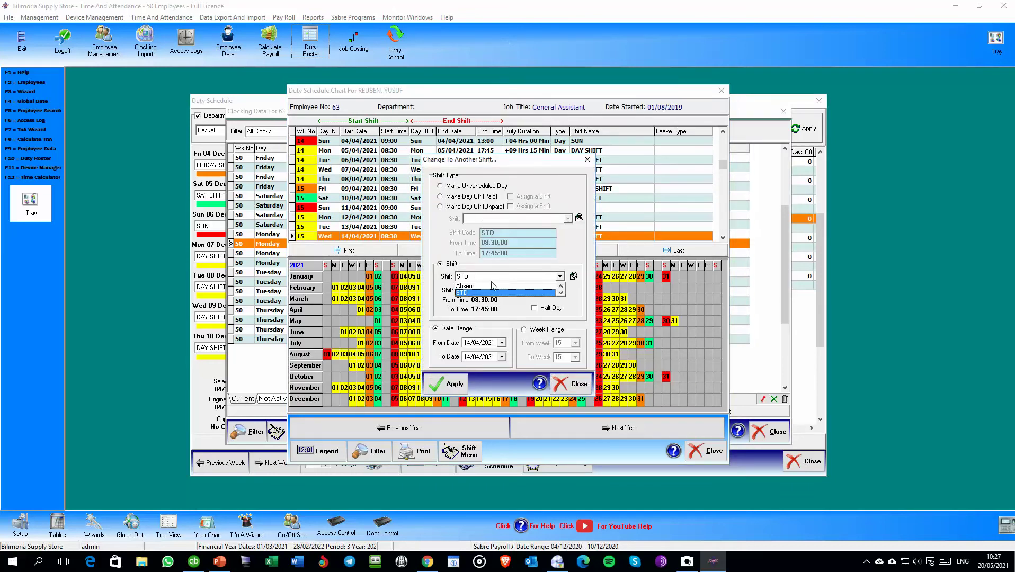
{"action": "left_click", "coordinate": [577, 258]}
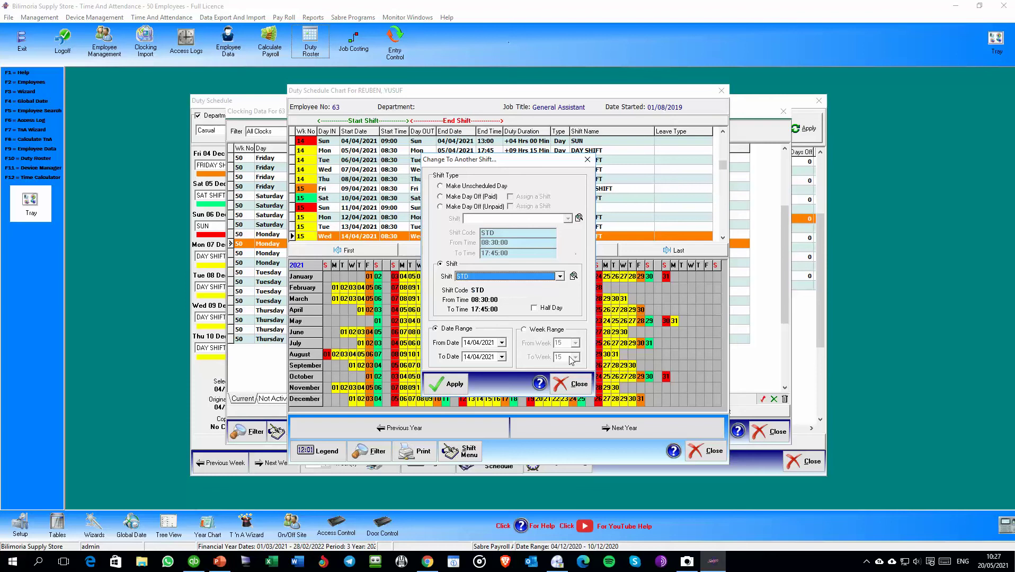
{"action": "left_click", "coordinate": [566, 386]}
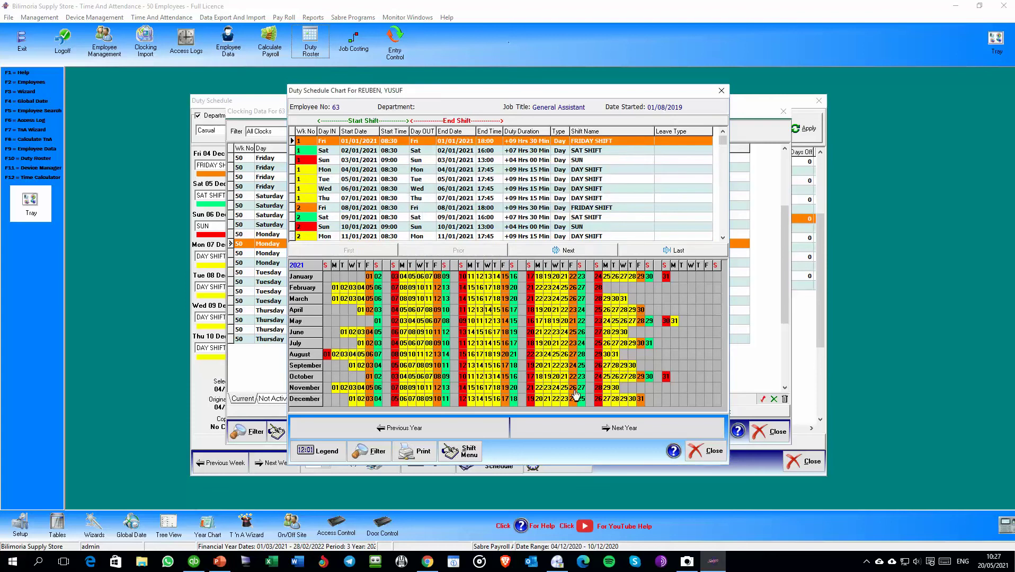
{"action": "left_click", "coordinate": [713, 452]}
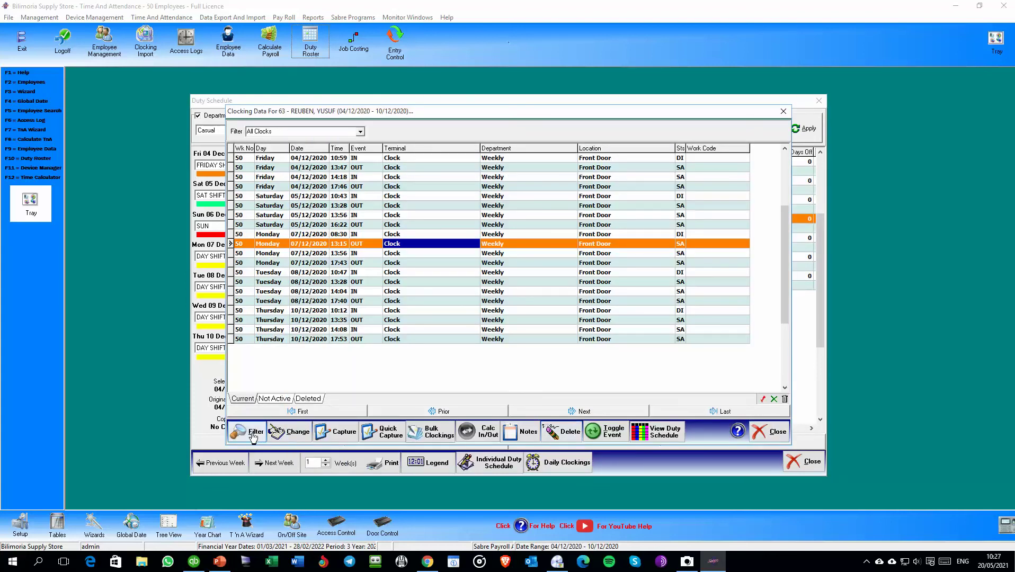
{"action": "left_click", "coordinate": [771, 432]}
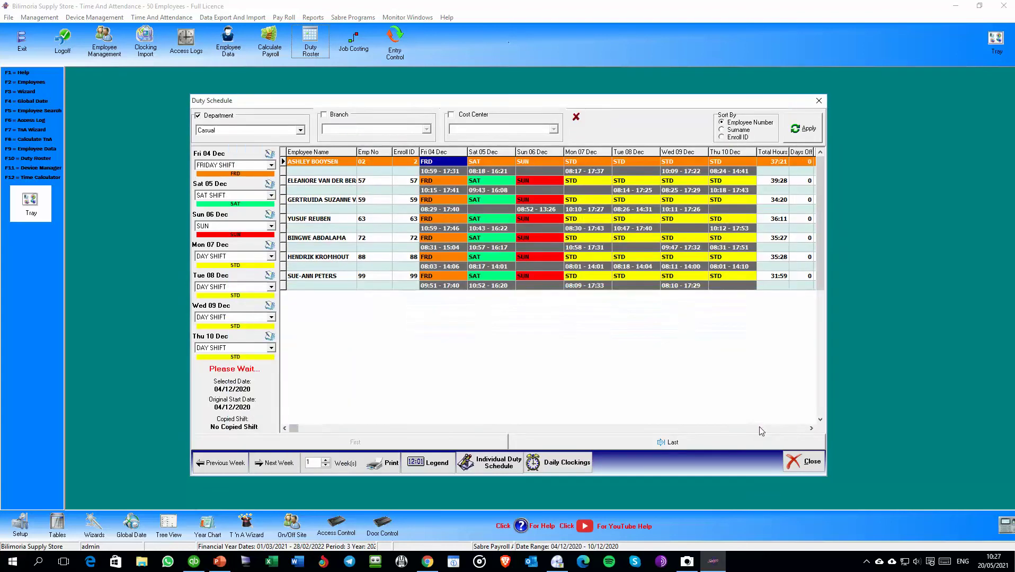
- Preview the Duty Schedule report for the Casual department, then close the preview and the duty roster windows
{"action": "left_click", "coordinate": [383, 464]}
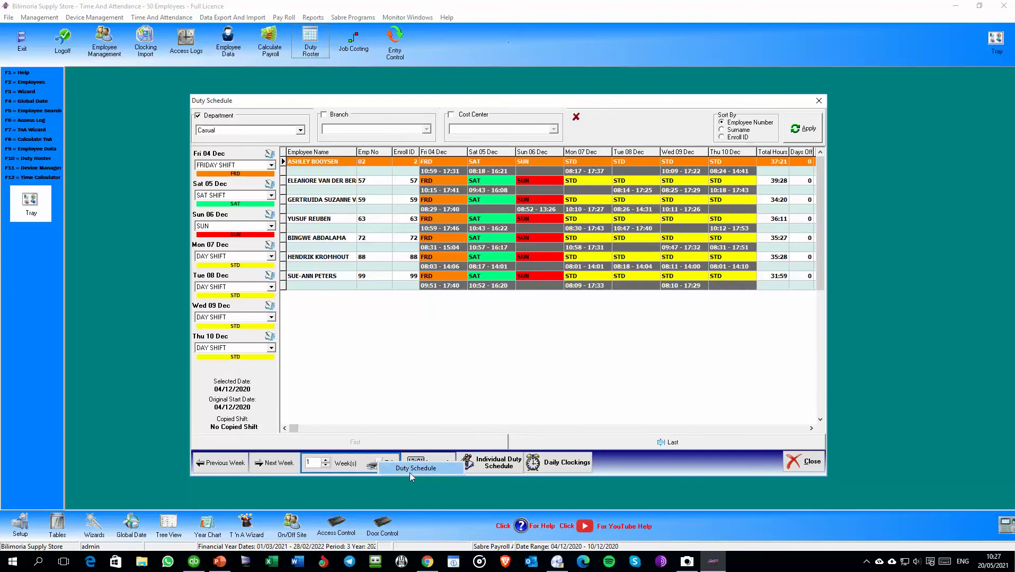
{"action": "left_click", "coordinate": [476, 333]}
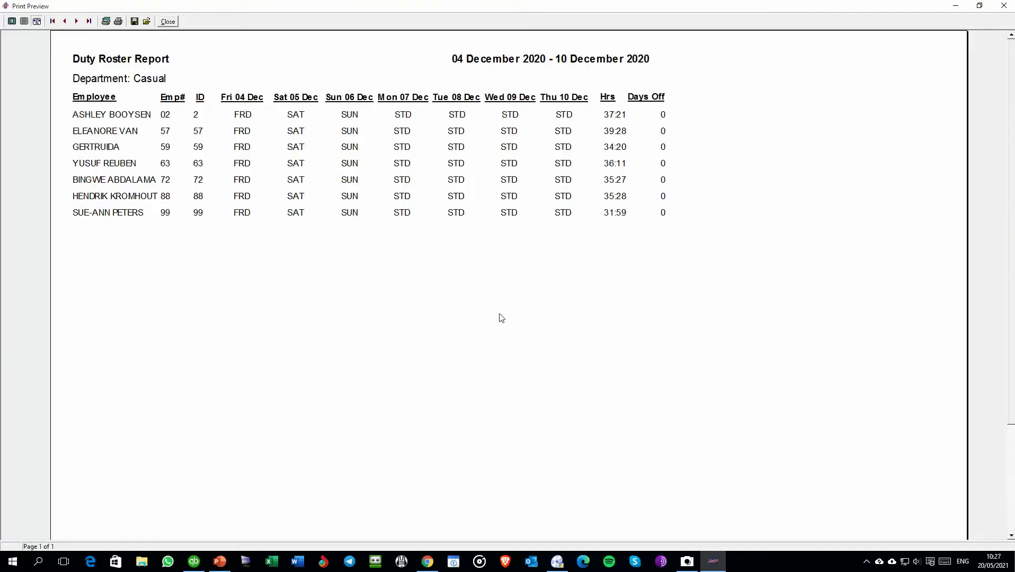
{"action": "left_click", "coordinate": [168, 21]}
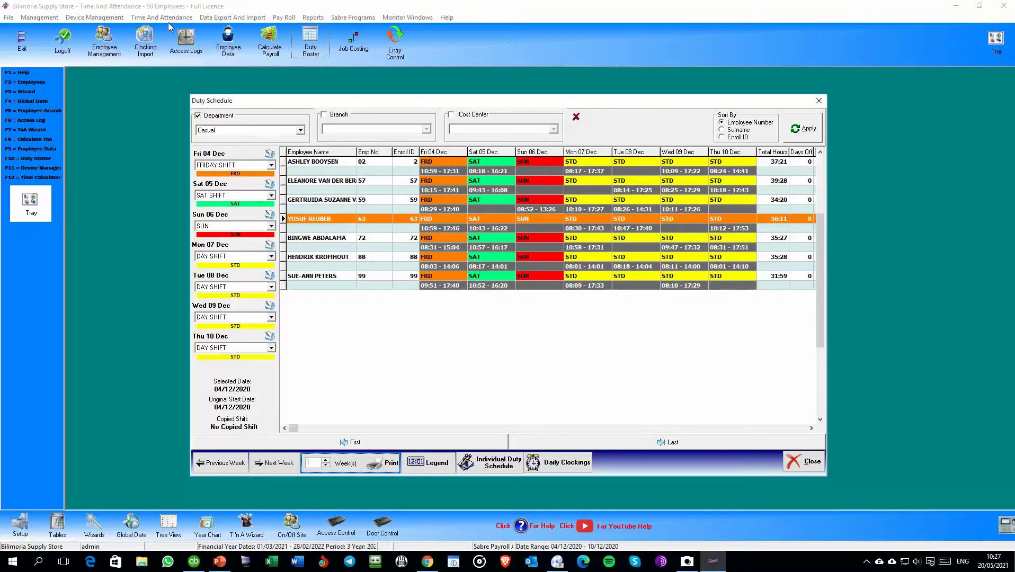
{"action": "left_click", "coordinate": [809, 464]}
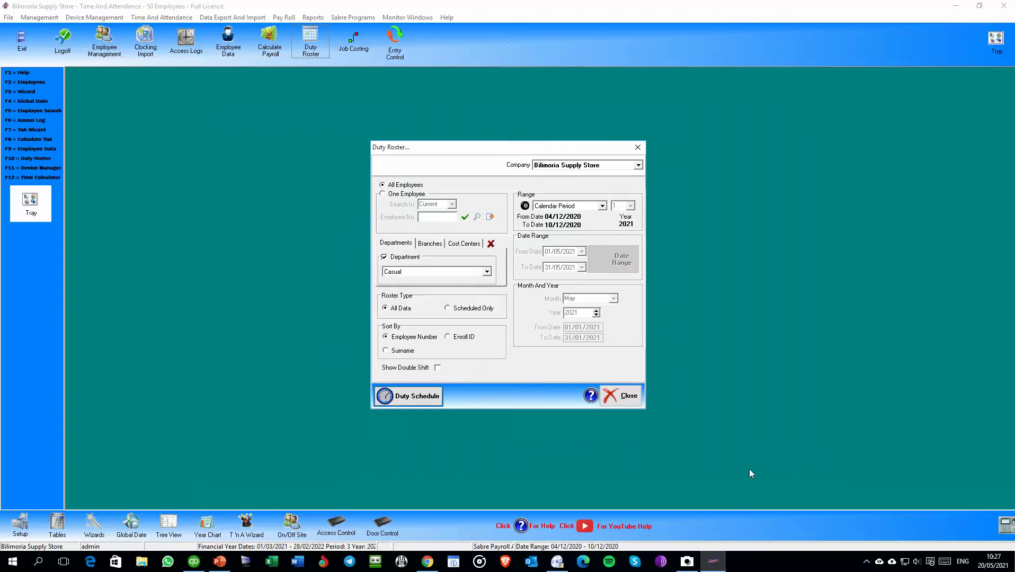
{"action": "left_click", "coordinate": [622, 393]}
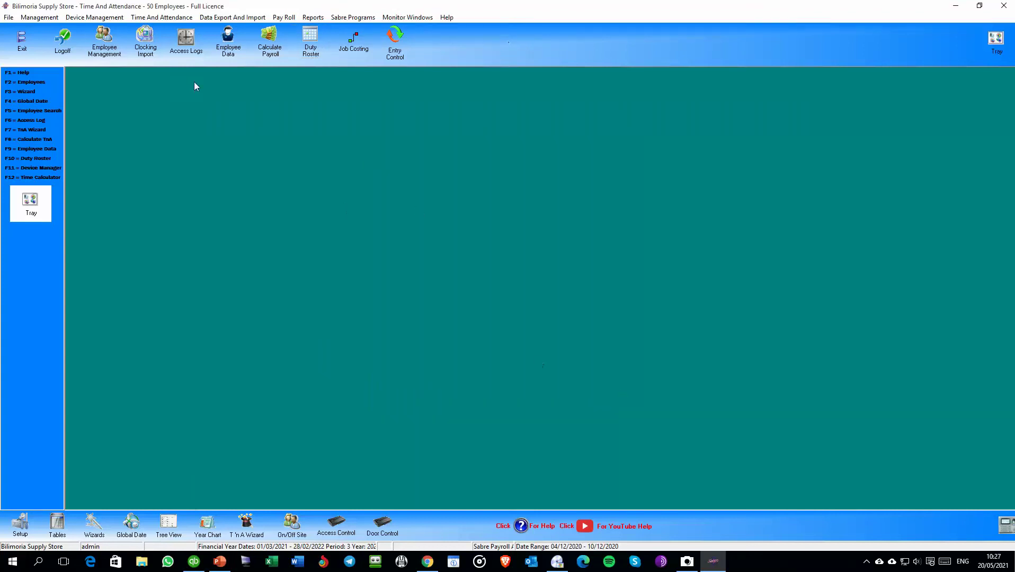
- Open the access logs and browse the Casual department's clocking records through to the last one
{"action": "left_click", "coordinate": [190, 44]}
{"action": "left_click", "coordinate": [214, 69]}
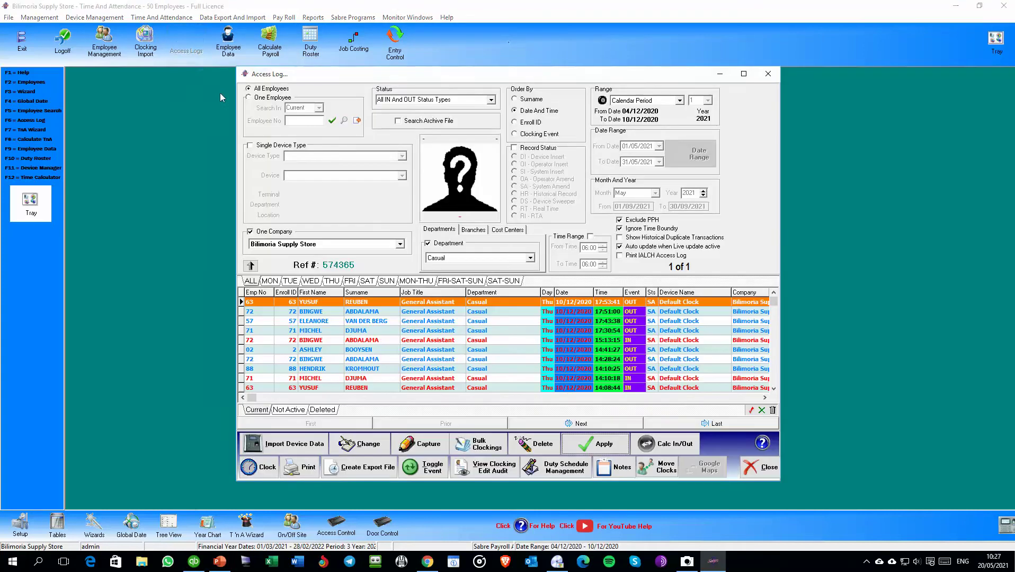
{"action": "left_click", "coordinate": [411, 361]}
{"action": "left_click", "coordinate": [563, 332]}
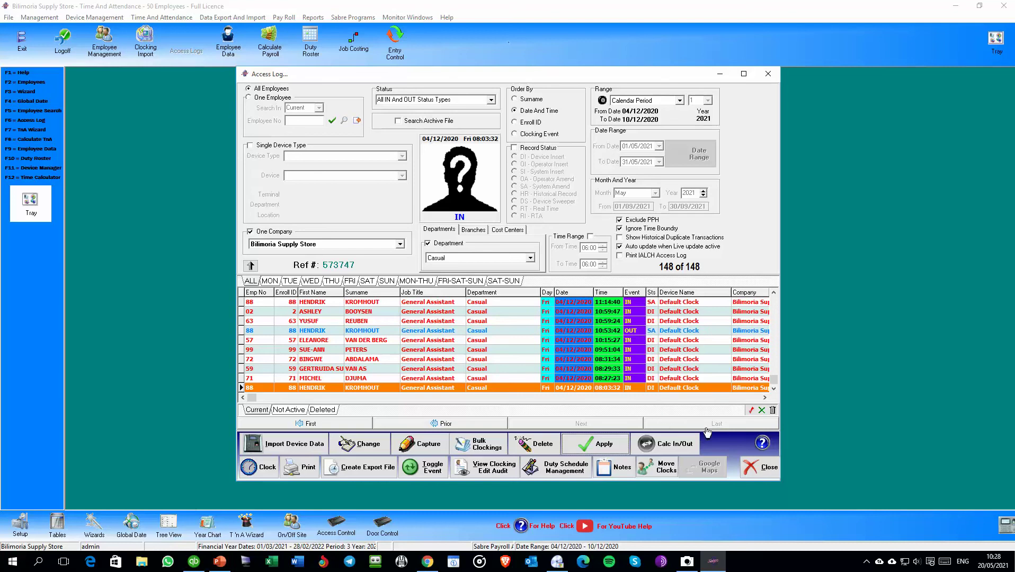
- Filter the access log to one employee, choosing the fifth person in the employee search list, and apply the filter
{"action": "left_click", "coordinate": [260, 101]}
{"action": "left_click", "coordinate": [344, 121]}
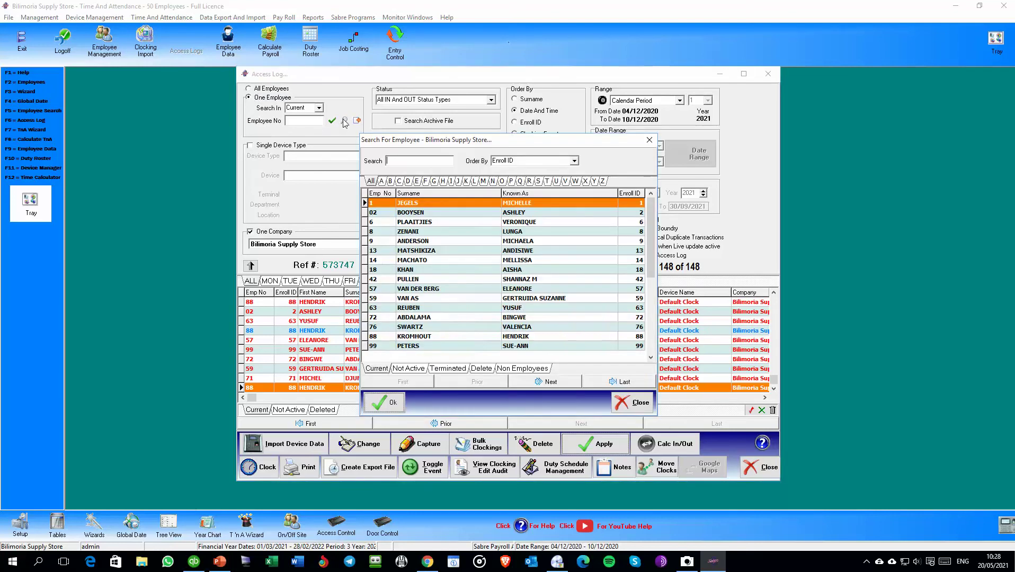
{"action": "left_click", "coordinate": [411, 245]}
{"action": "left_click", "coordinate": [392, 402]}
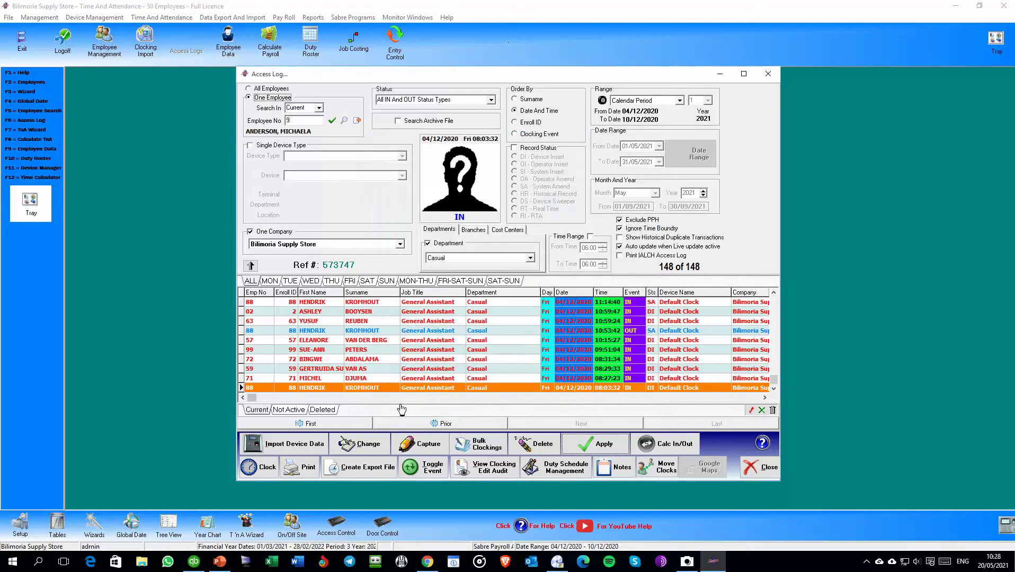
{"action": "left_click", "coordinate": [599, 447]}
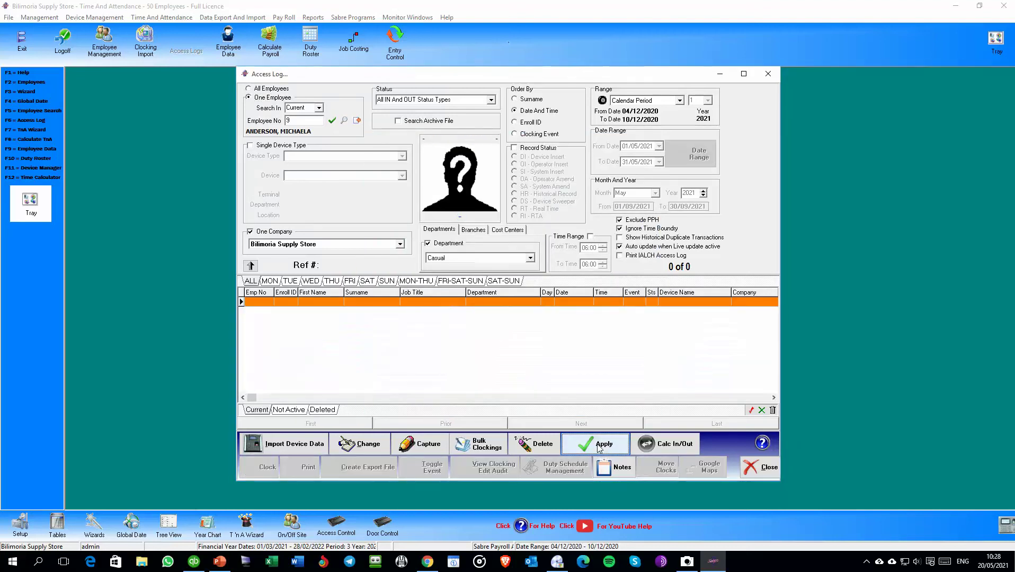
{"action": "left_click", "coordinate": [345, 121]}
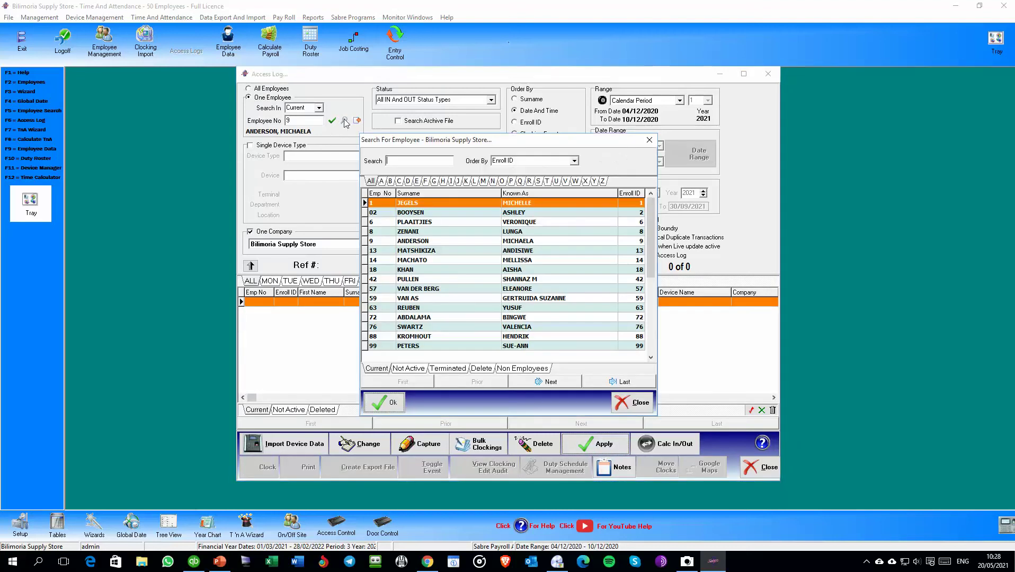
{"action": "left_click", "coordinate": [385, 222]}
{"action": "left_click", "coordinate": [391, 402]}
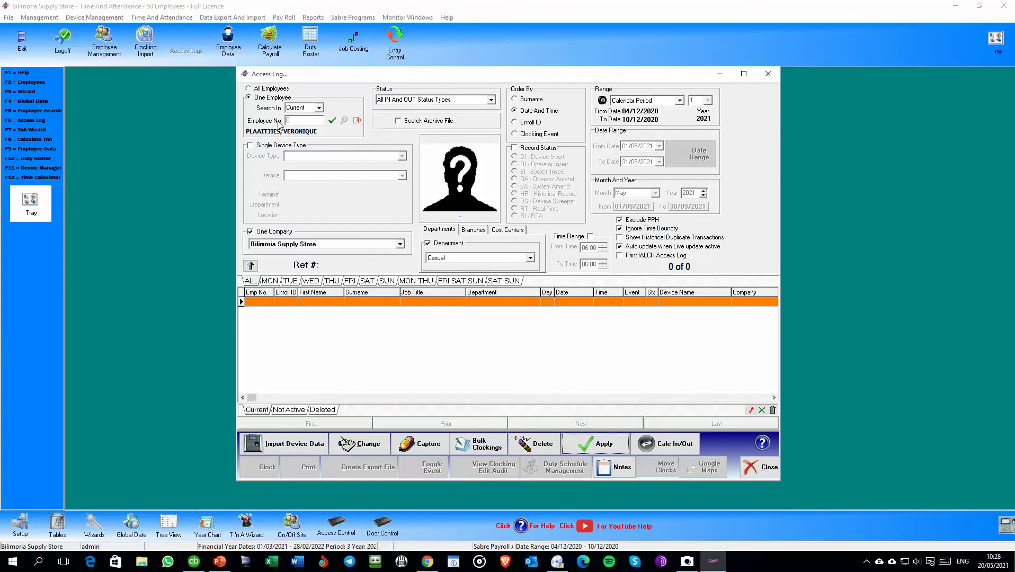
{"action": "left_click", "coordinate": [345, 121]}
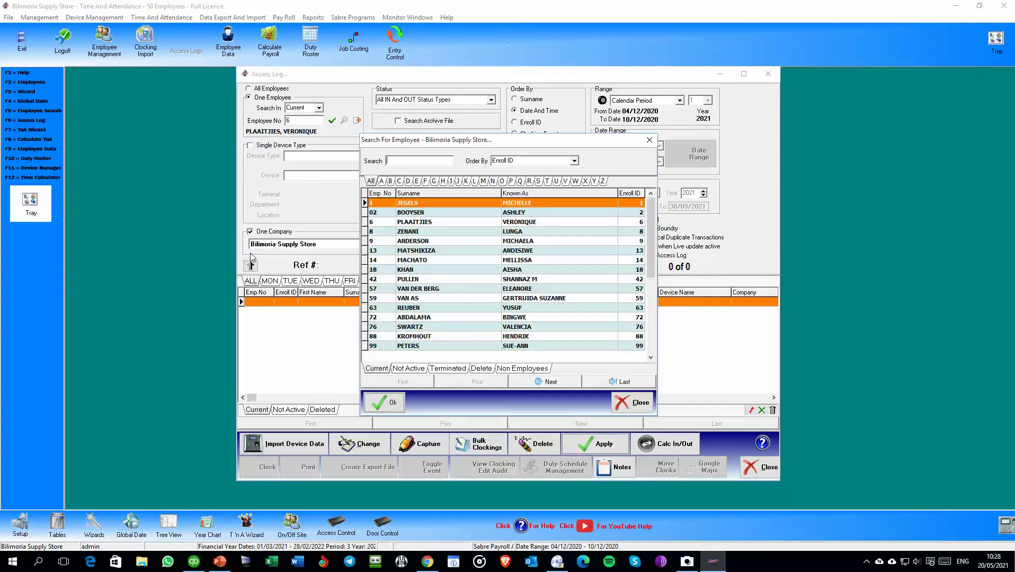
{"action": "left_click", "coordinate": [647, 141]}
{"action": "left_click", "coordinate": [540, 318]}
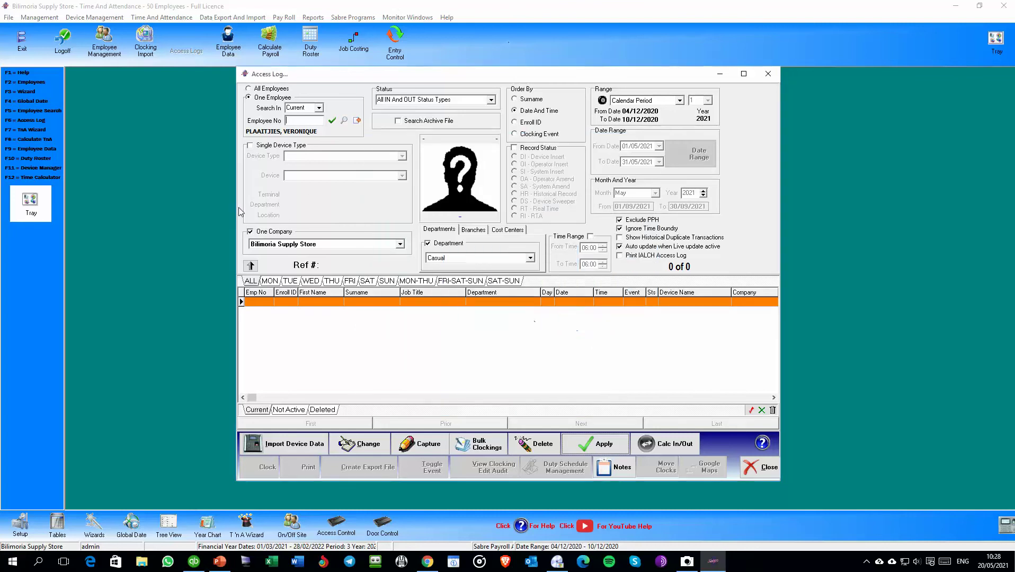
- Turn off the One Company filter, apply the access log filter for the second listed employee, review a Wednesday clocking and close the log
{"action": "left_click", "coordinate": [251, 232]}
{"action": "left_click", "coordinate": [345, 120]}
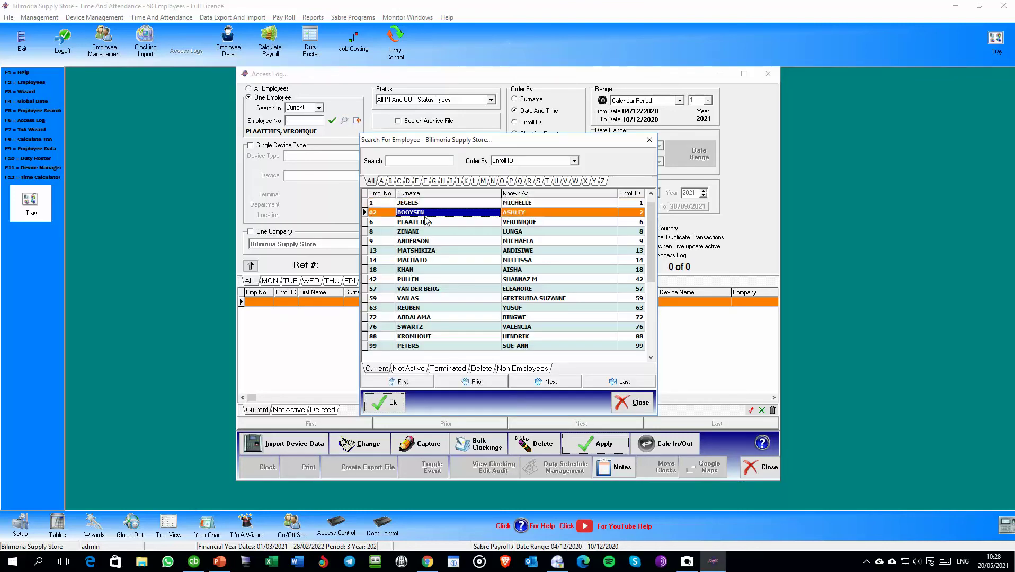
{"action": "double_click", "coordinate": [426, 216]}
{"action": "left_click", "coordinate": [598, 444]}
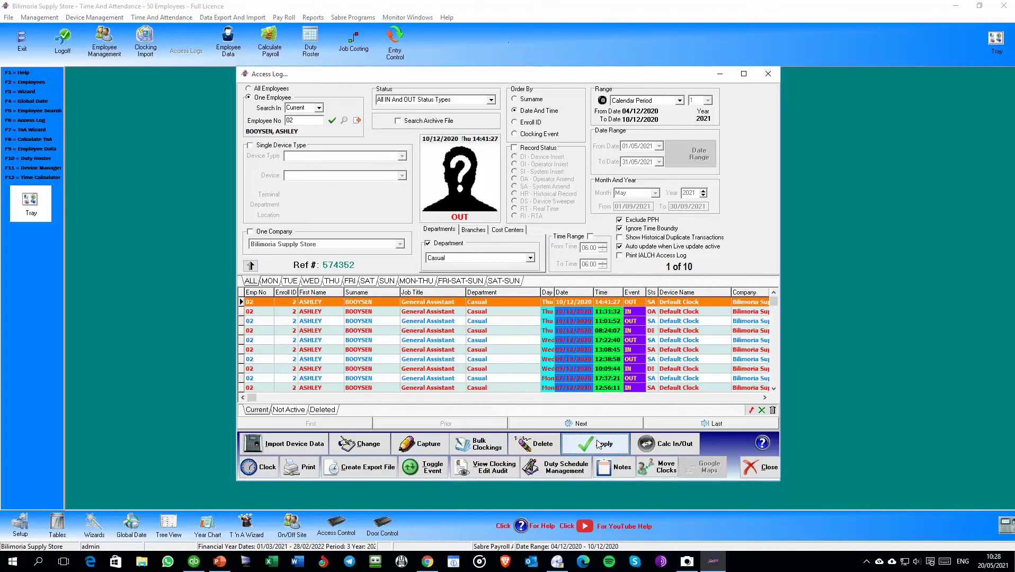
{"action": "left_click", "coordinate": [498, 350]}
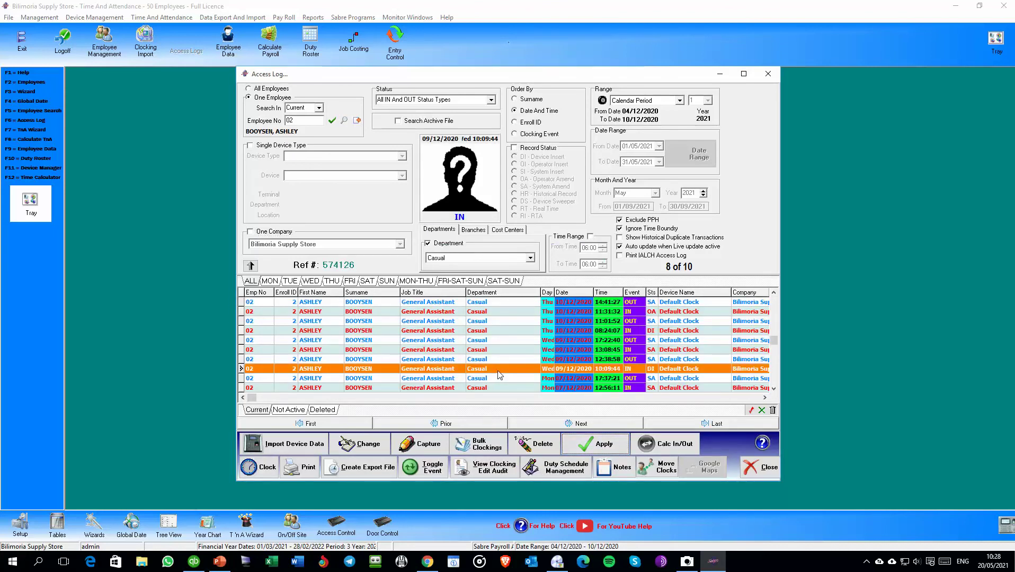
{"action": "left_click", "coordinate": [768, 473]}
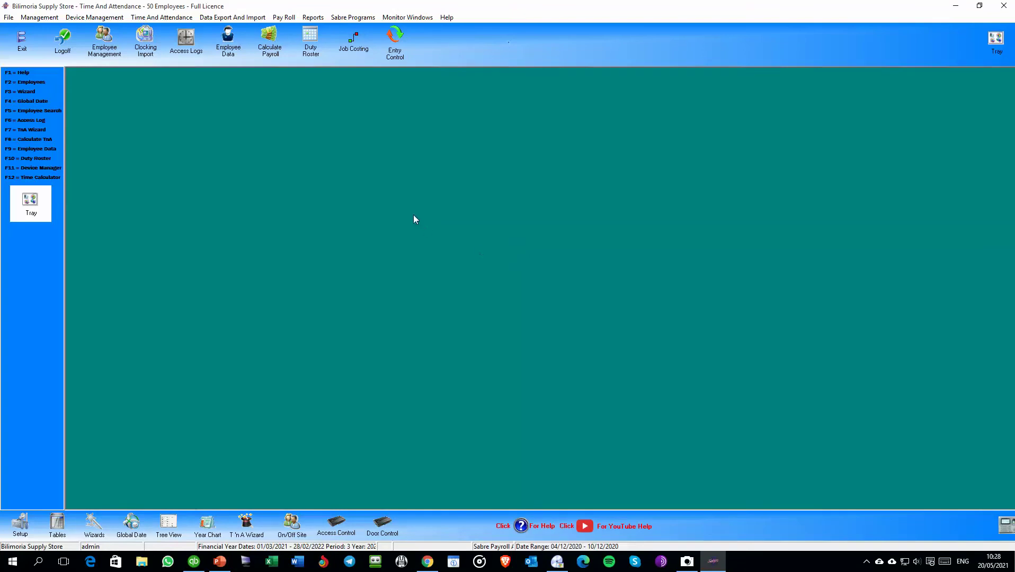
- Open the Attendance Register report, turn off Calculate Time Attendance Before Printing, preview it for the preselected employee, and close the preview
{"action": "left_click", "coordinate": [313, 18]}
{"action": "mouse_move", "coordinate": [334, 31]}
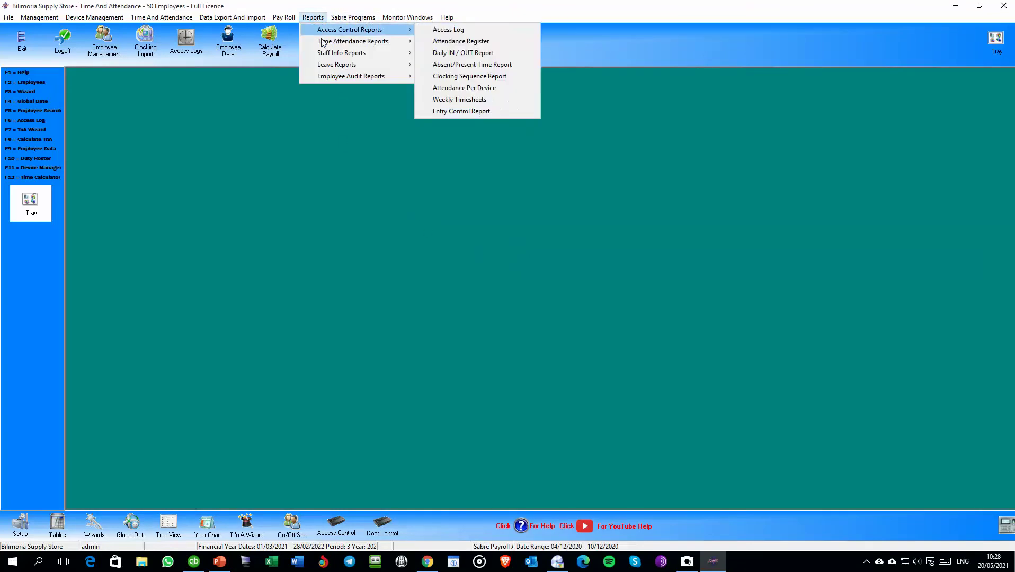
{"action": "left_click", "coordinate": [459, 42]}
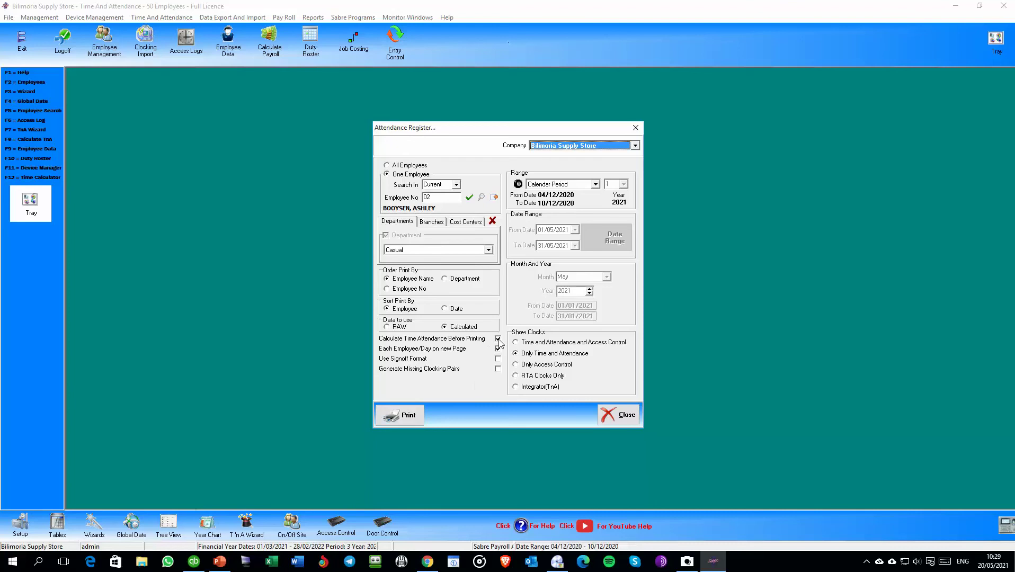
{"action": "left_click", "coordinate": [400, 414]}
{"action": "left_click", "coordinate": [488, 347]}
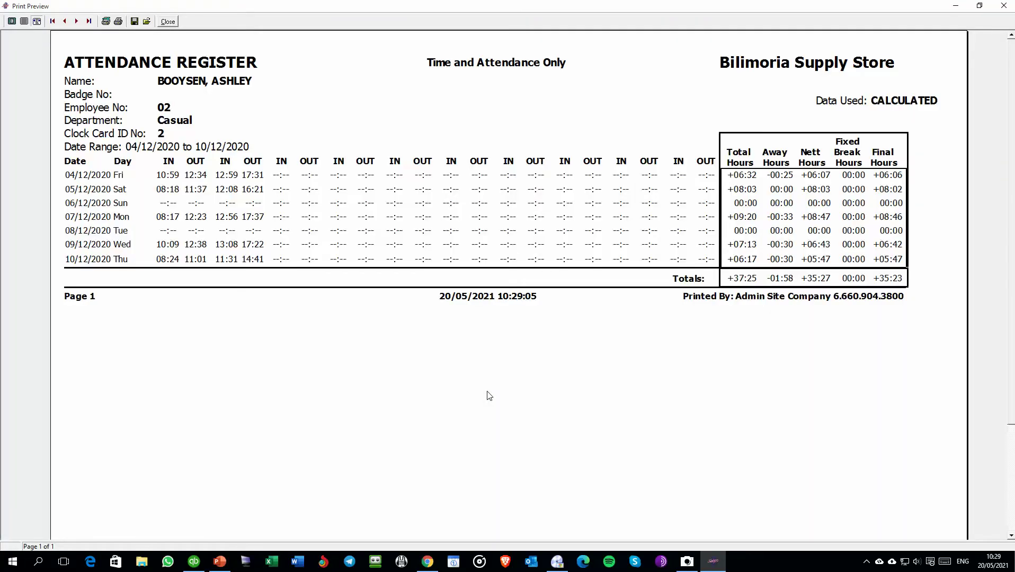
{"action": "left_click", "coordinate": [168, 21]}
- Preview the Attendance Register for all employees in the Casual department and page through to the last employee
{"action": "left_click", "coordinate": [388, 165]}
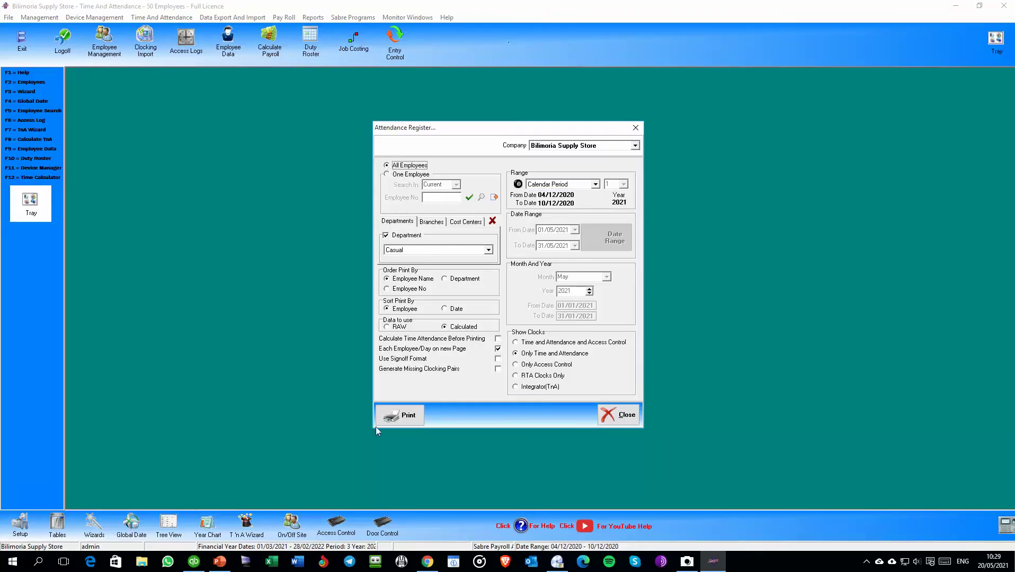
{"action": "left_click", "coordinate": [402, 416]}
{"action": "left_click", "coordinate": [478, 346]}
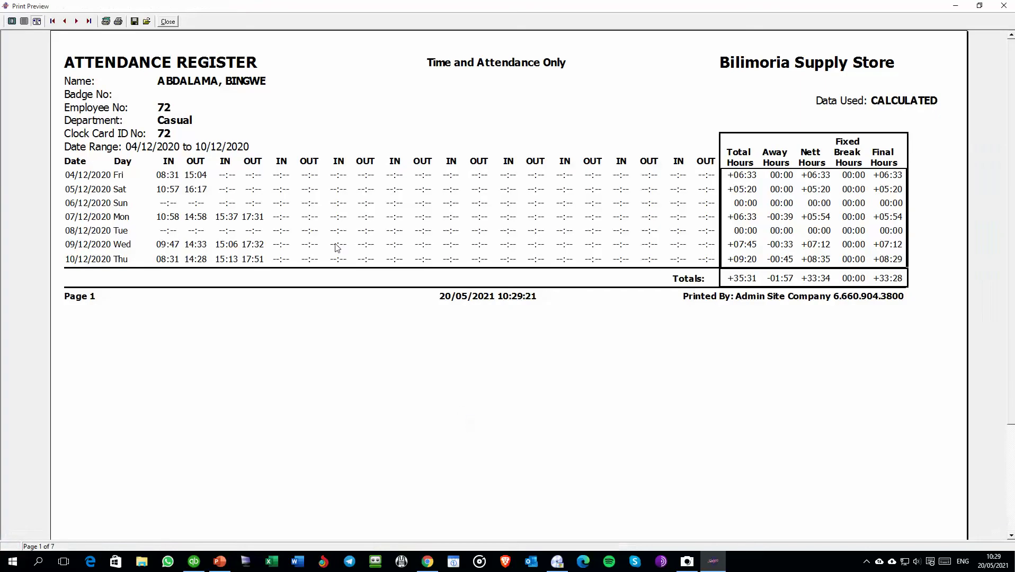
{"action": "left_click", "coordinate": [76, 21]}
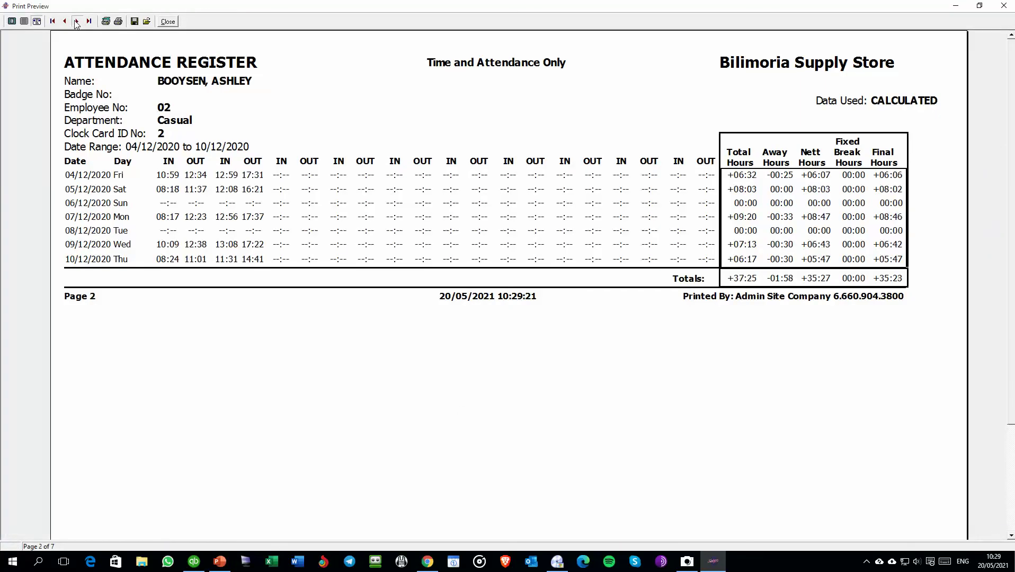
{"action": "left_click", "coordinate": [76, 21]}
{"action": "left_click", "coordinate": [77, 21]}
{"action": "left_click", "coordinate": [77, 21]}
{"action": "left_click", "coordinate": [76, 21]}
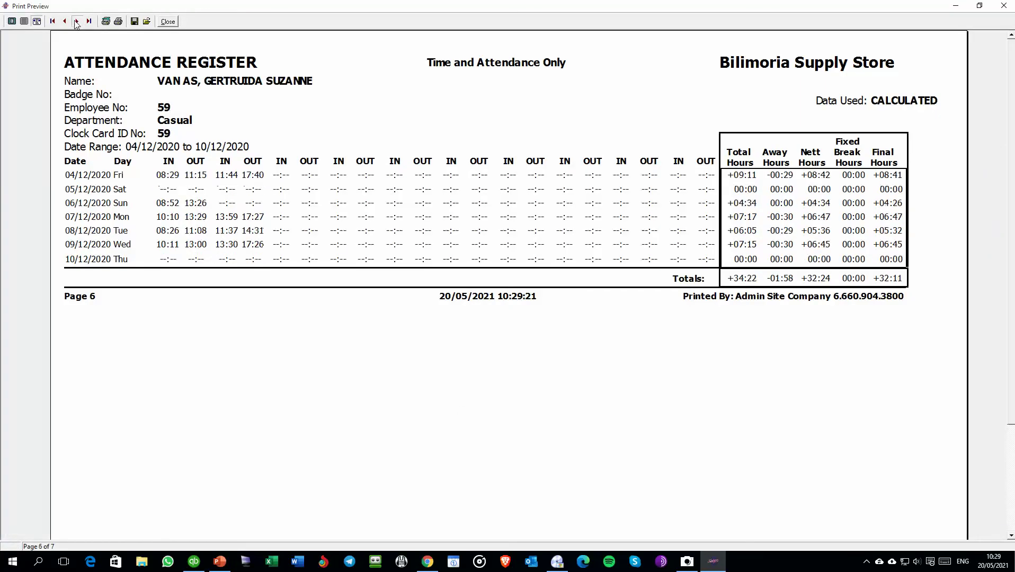
{"action": "left_click", "coordinate": [76, 21]}
{"action": "left_click", "coordinate": [76, 22]}
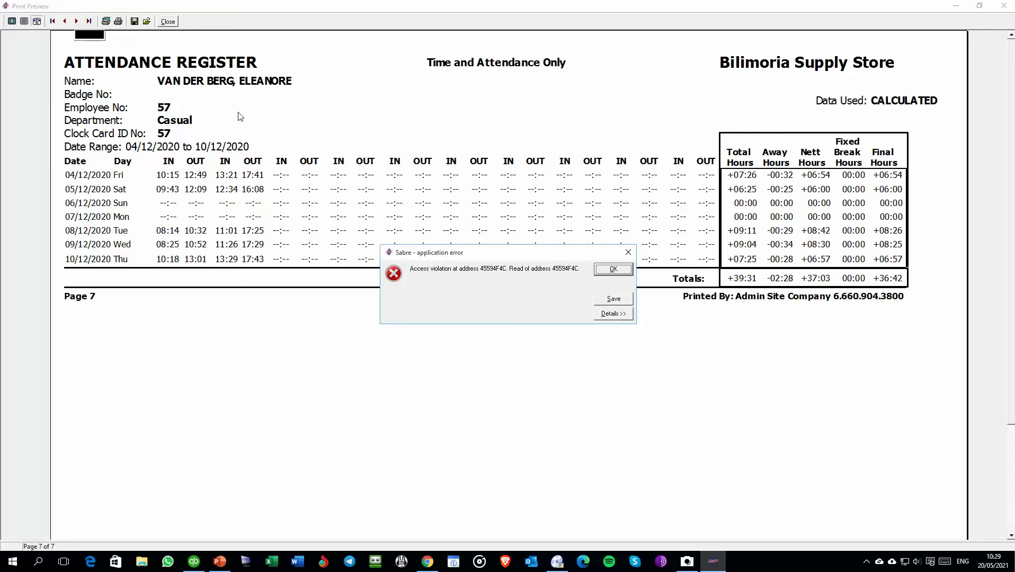
- Dismiss the application error, then close the report preview and the Attendance Register window
{"action": "left_click", "coordinate": [597, 316]}
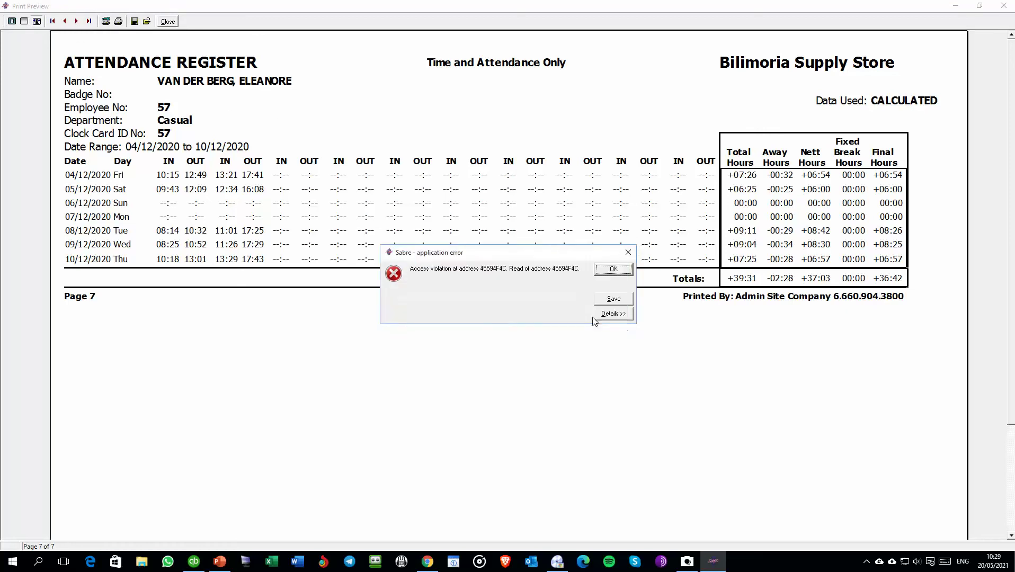
{"action": "left_click", "coordinate": [609, 272]}
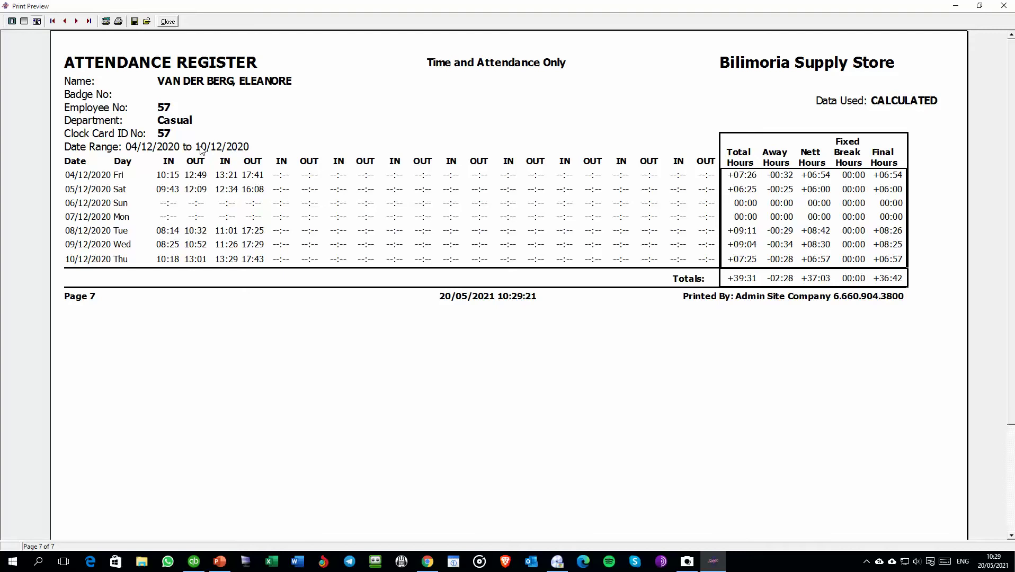
{"action": "left_click", "coordinate": [172, 21]}
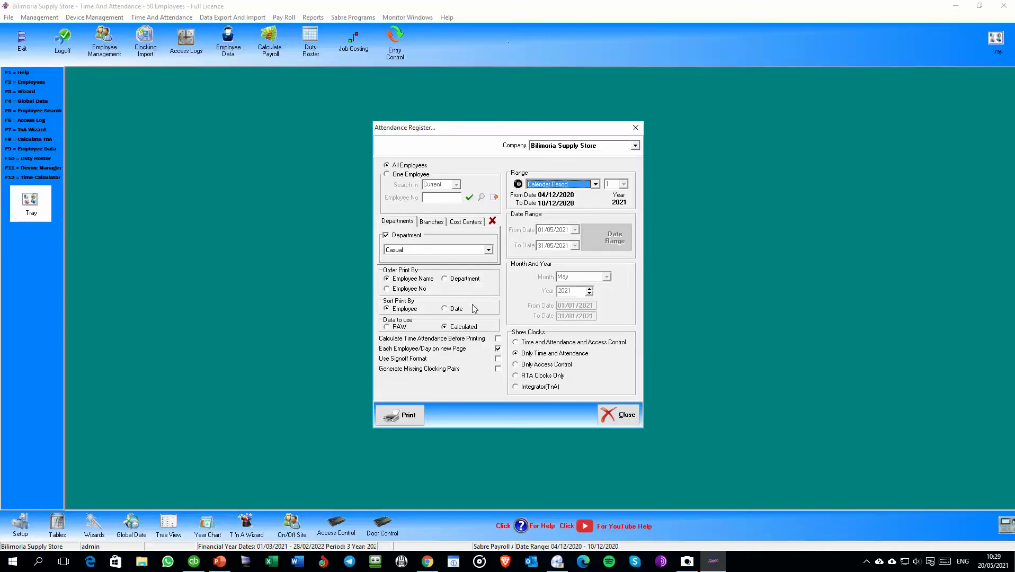
{"action": "left_click", "coordinate": [620, 416]}
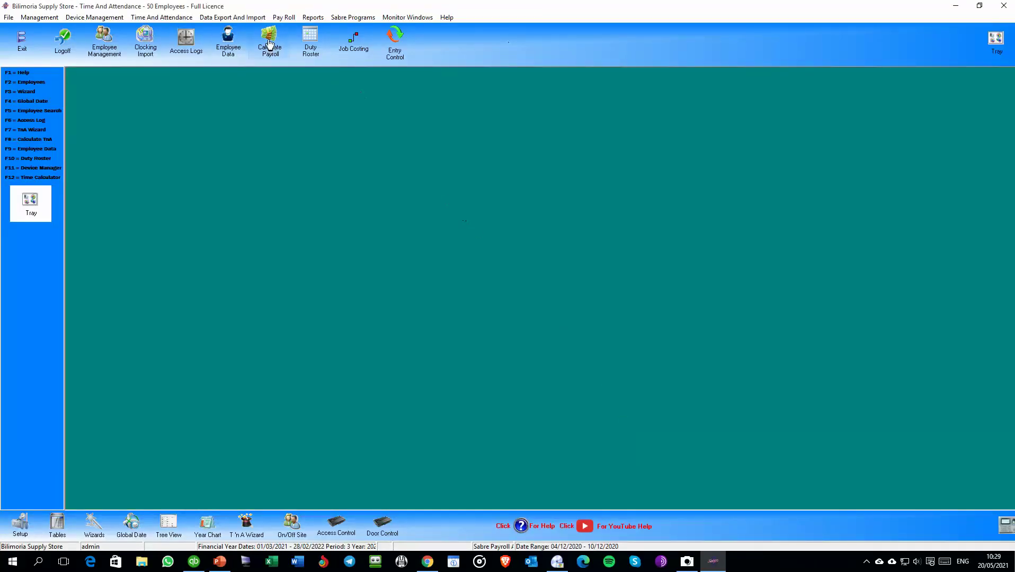
- Open Leave Management for the third employee in Employee Data and open the annual leave record for 15/10/2015 to 21/10/2015
{"action": "left_click", "coordinate": [228, 43]}
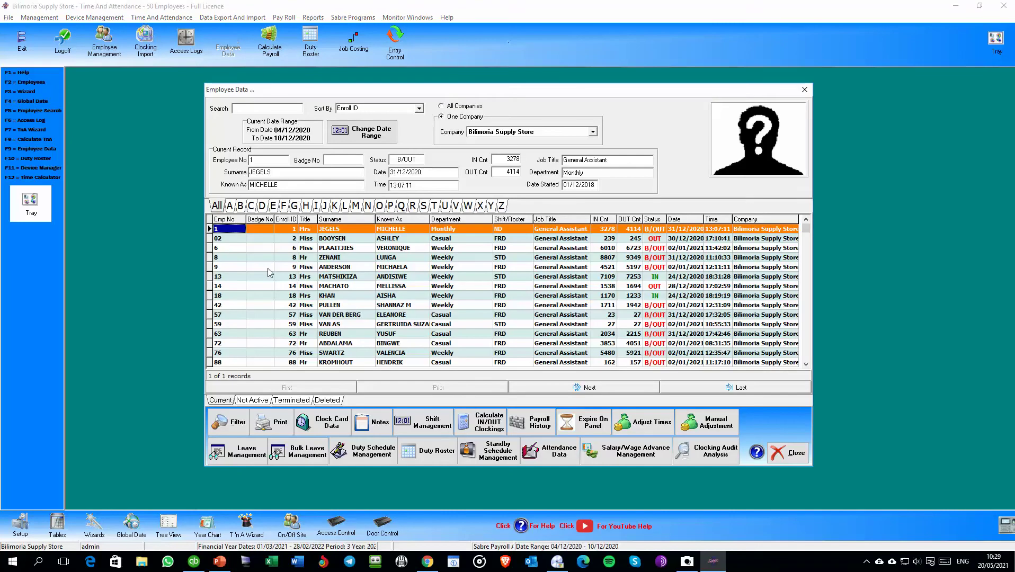
{"action": "left_click", "coordinate": [329, 248]}
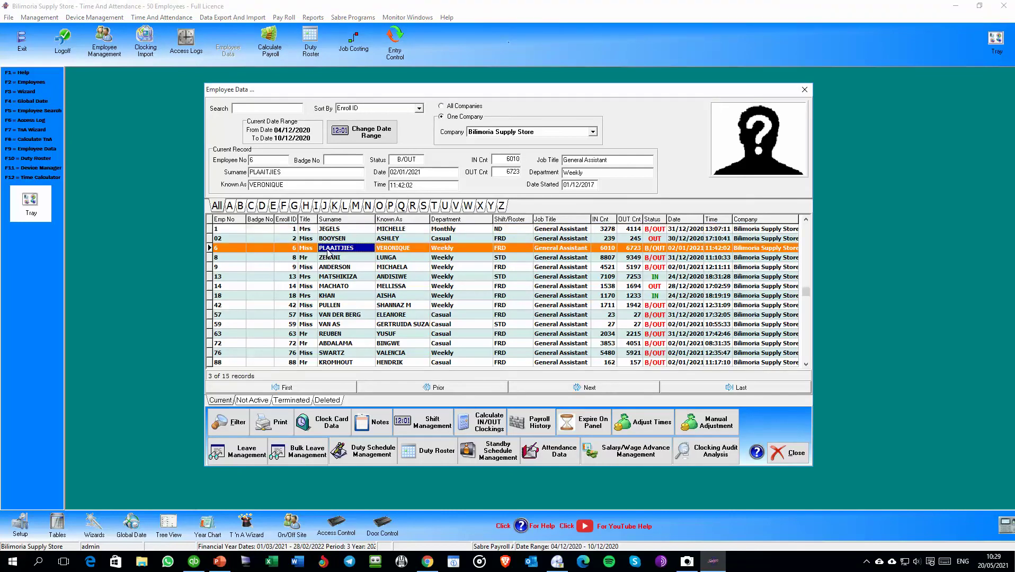
{"action": "left_click", "coordinate": [236, 454]}
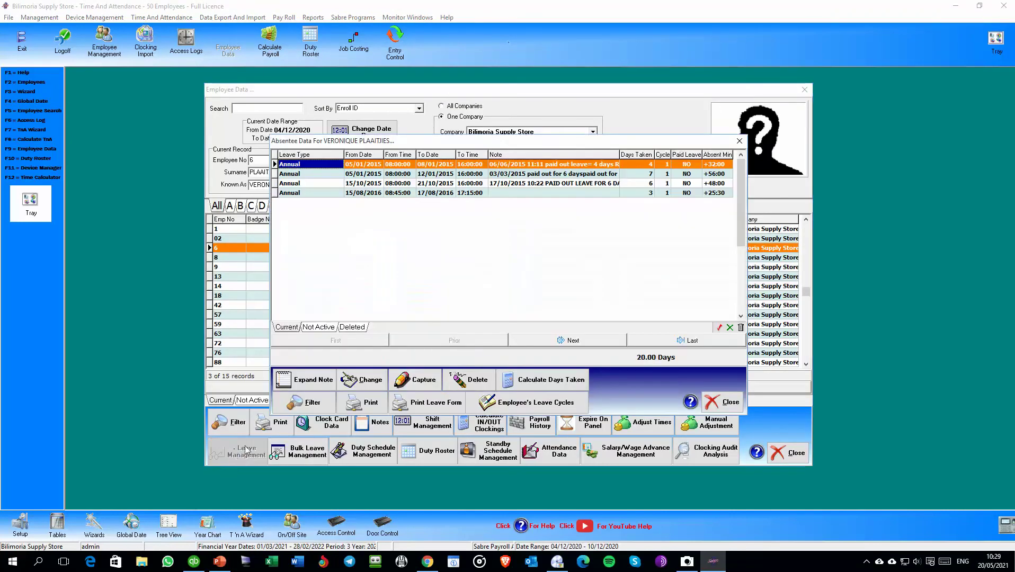
{"action": "left_click", "coordinate": [468, 184]}
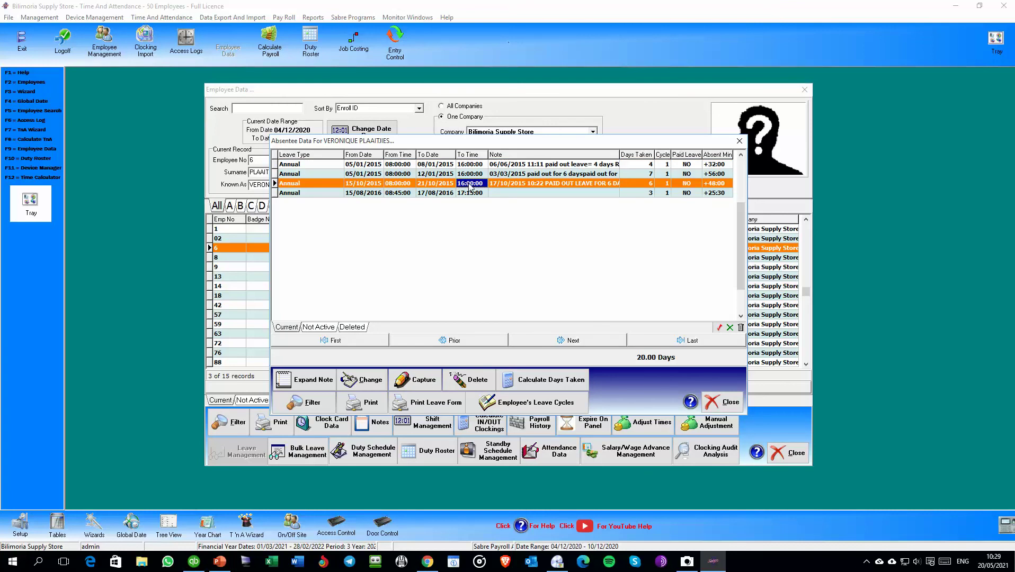
{"action": "left_click", "coordinate": [363, 381]}
{"action": "left_click", "coordinate": [504, 317]}
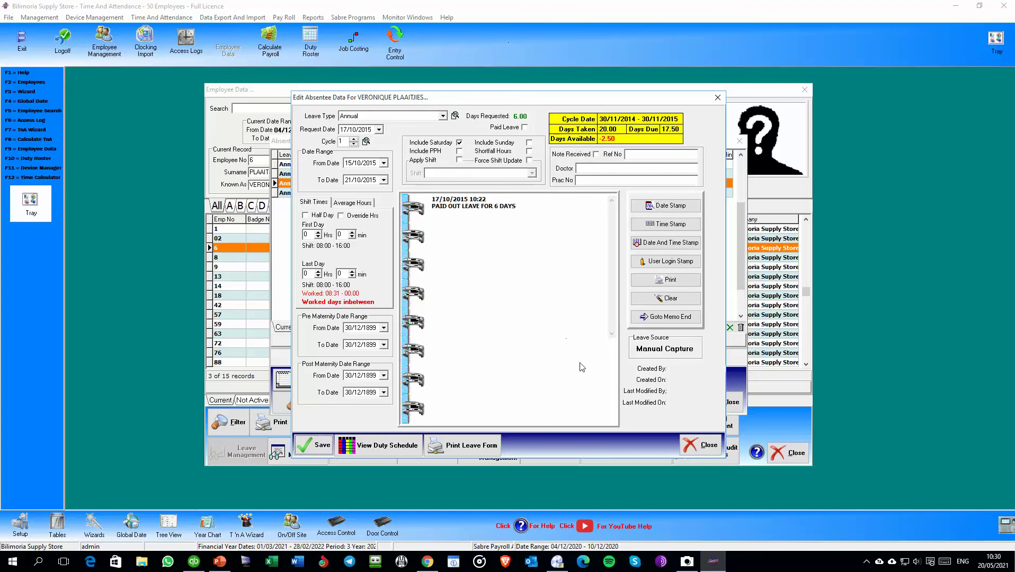
- Review the available leave types, view the Family Responsibility Leave and Sick definitions, and close the Leave Types table
{"action": "left_click", "coordinate": [443, 116]}
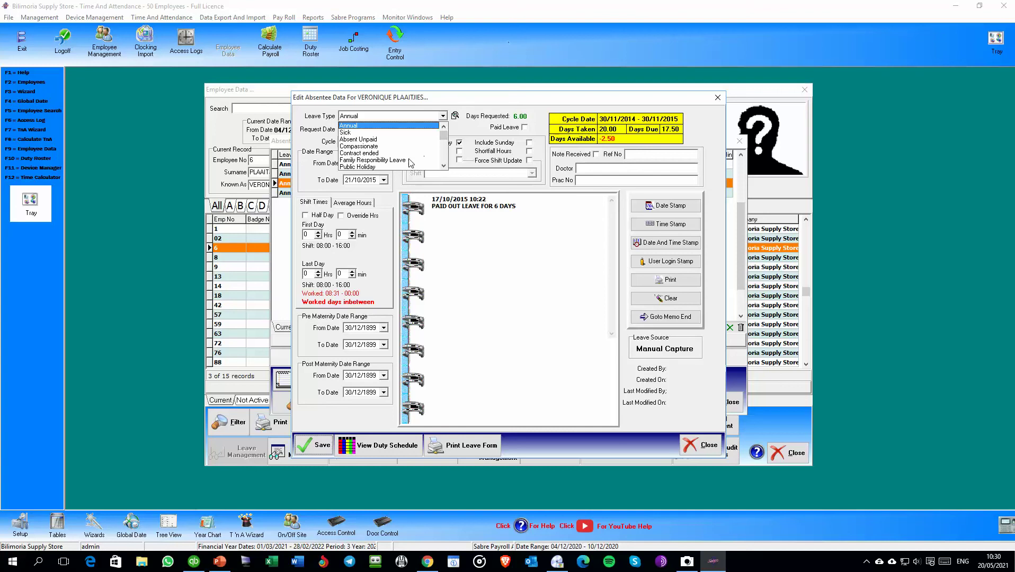
{"action": "left_click", "coordinate": [456, 117]}
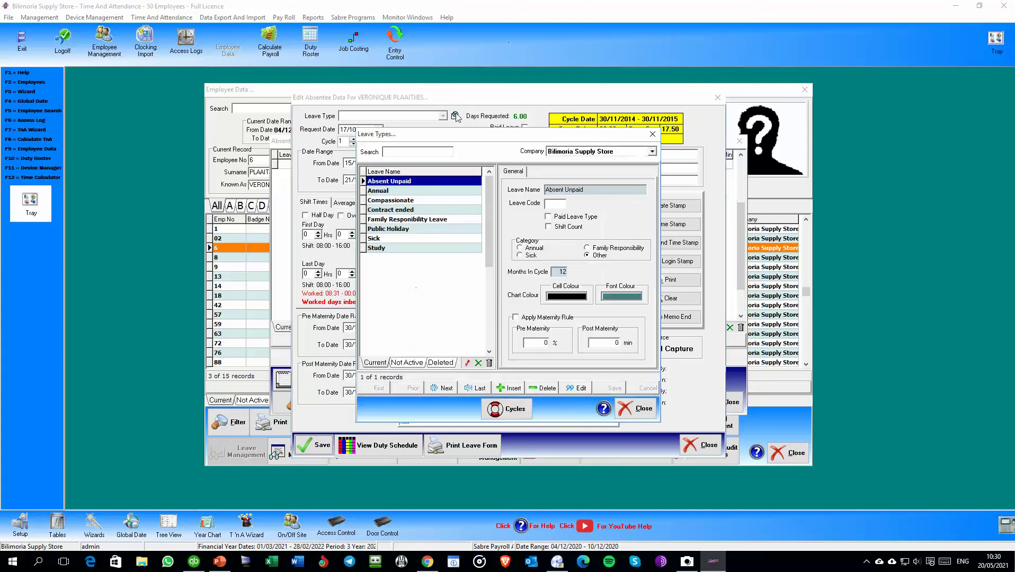
{"action": "left_click", "coordinate": [427, 221]}
{"action": "left_click", "coordinate": [422, 239]}
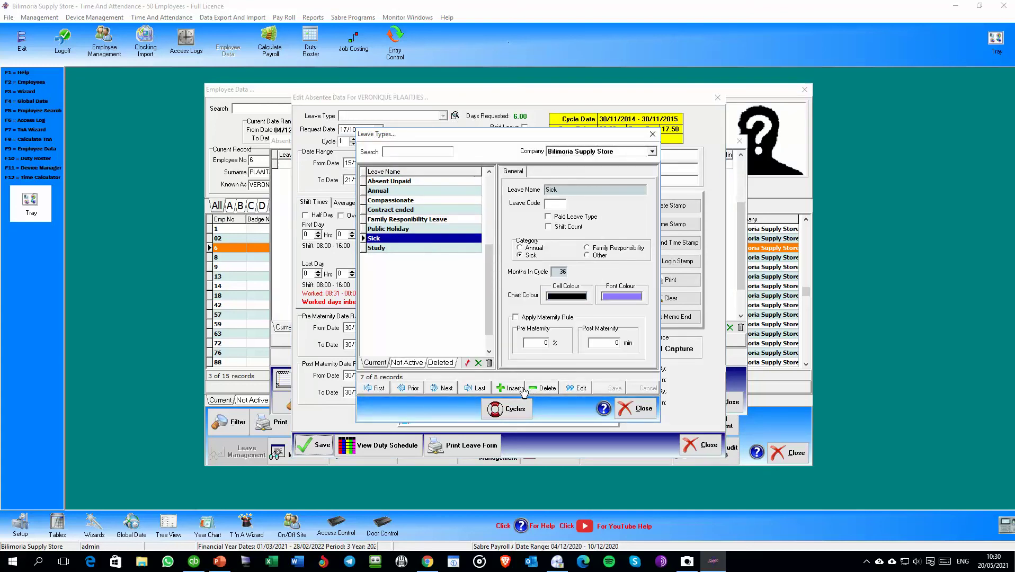
{"action": "left_click", "coordinate": [637, 412]}
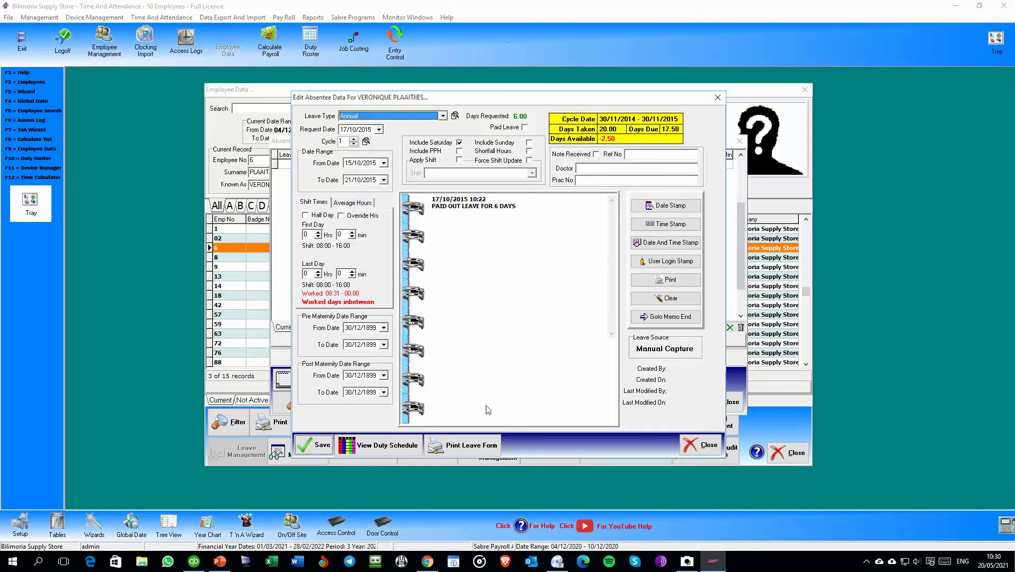
- Preview the leave application form and read it through, then close the preview, the leave windows and Employee Data
{"action": "left_click", "coordinate": [462, 445]}
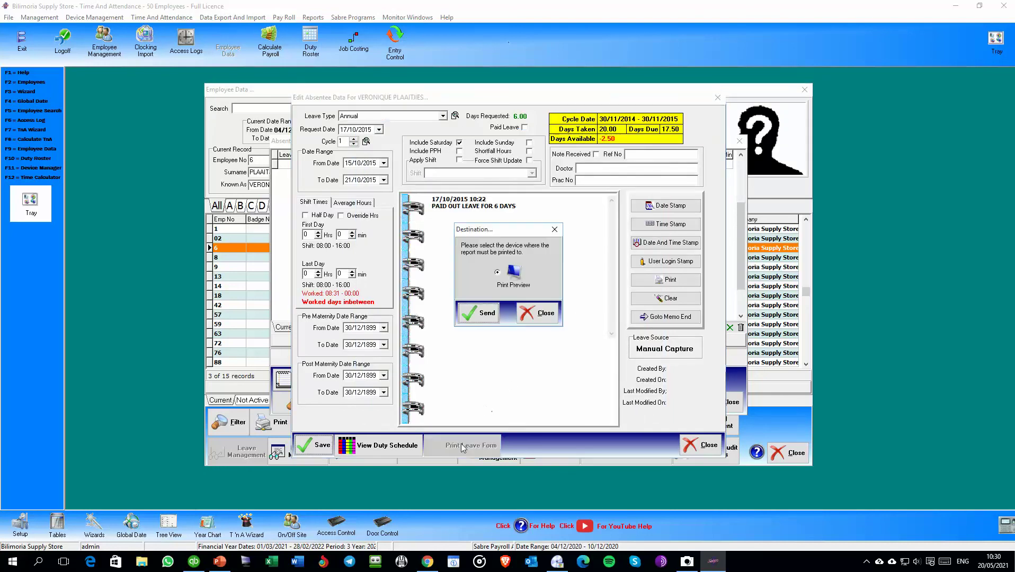
{"action": "left_click", "coordinate": [481, 313]}
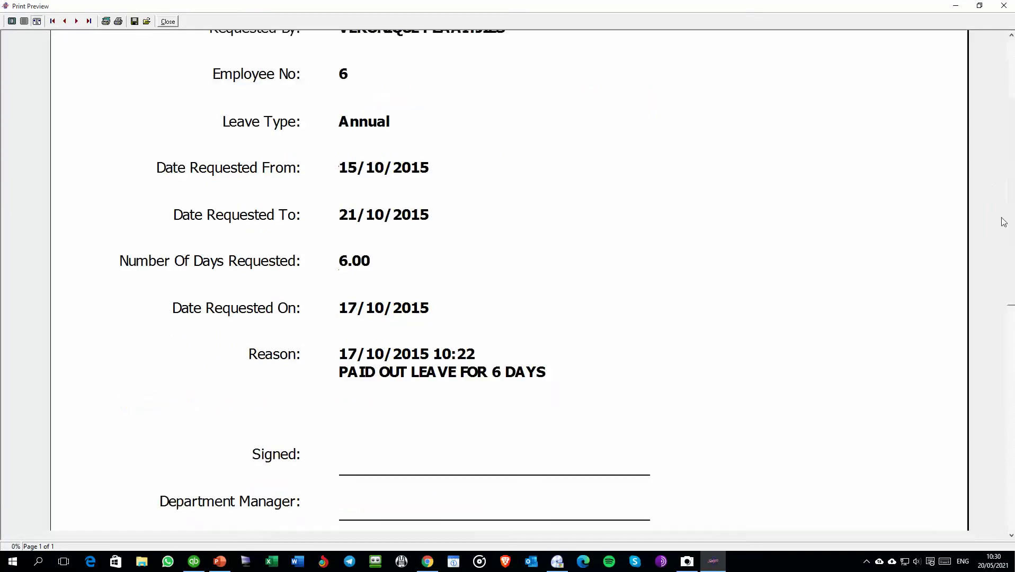
{"action": "scroll", "coordinate": [1003, 221], "scroll_direction": "down", "scroll_amount": 5}
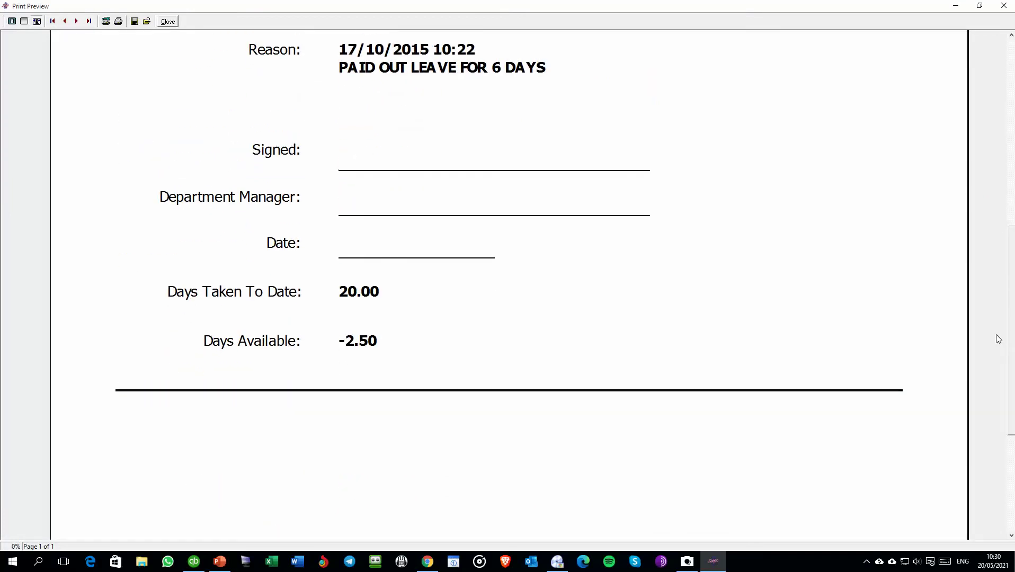
{"action": "scroll", "coordinate": [993, 350], "scroll_direction": "down", "scroll_amount": 3}
{"action": "scroll", "coordinate": [999, 217], "scroll_direction": "up", "scroll_amount": 8}
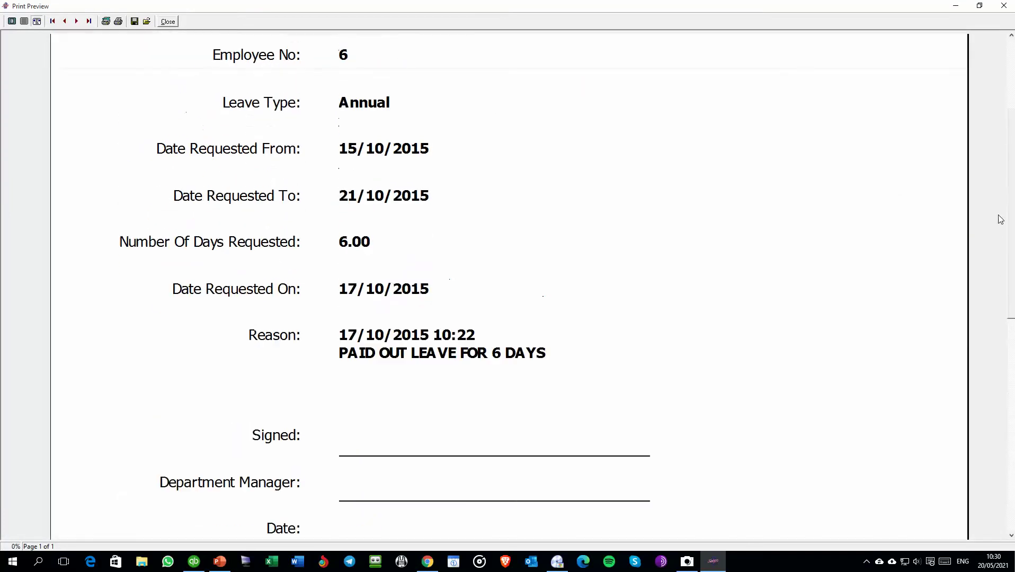
{"action": "scroll", "coordinate": [1001, 218], "scroll_direction": "up", "scroll_amount": 3}
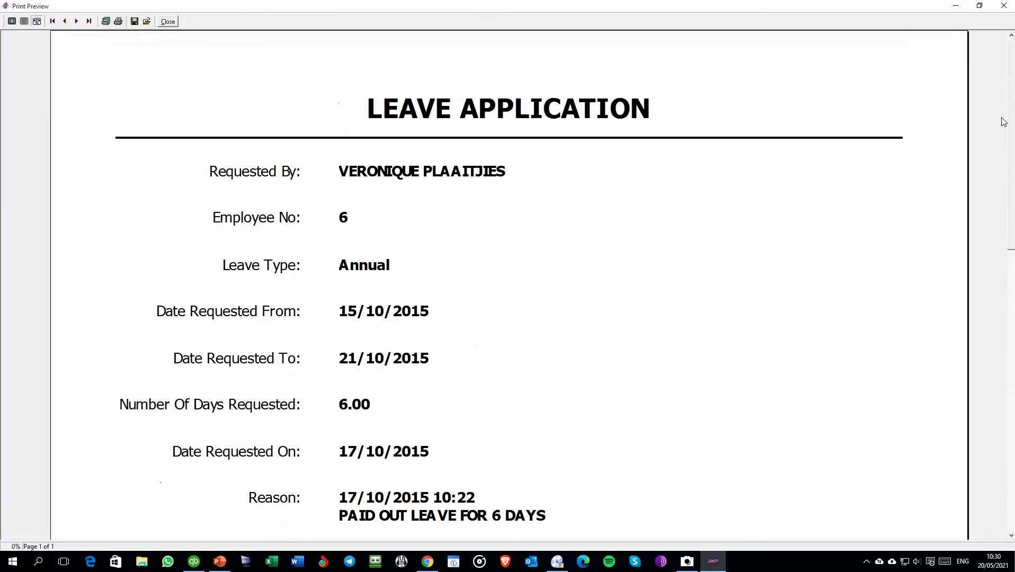
{"action": "left_click", "coordinate": [170, 22]}
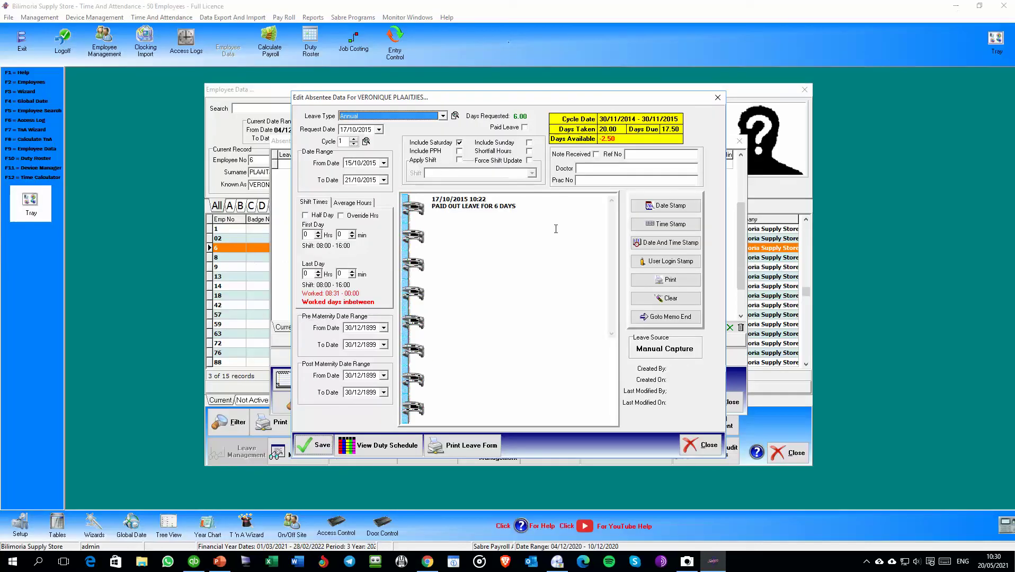
{"action": "left_click", "coordinate": [707, 449]}
{"action": "left_click", "coordinate": [732, 403]}
{"action": "left_click", "coordinate": [794, 453]}
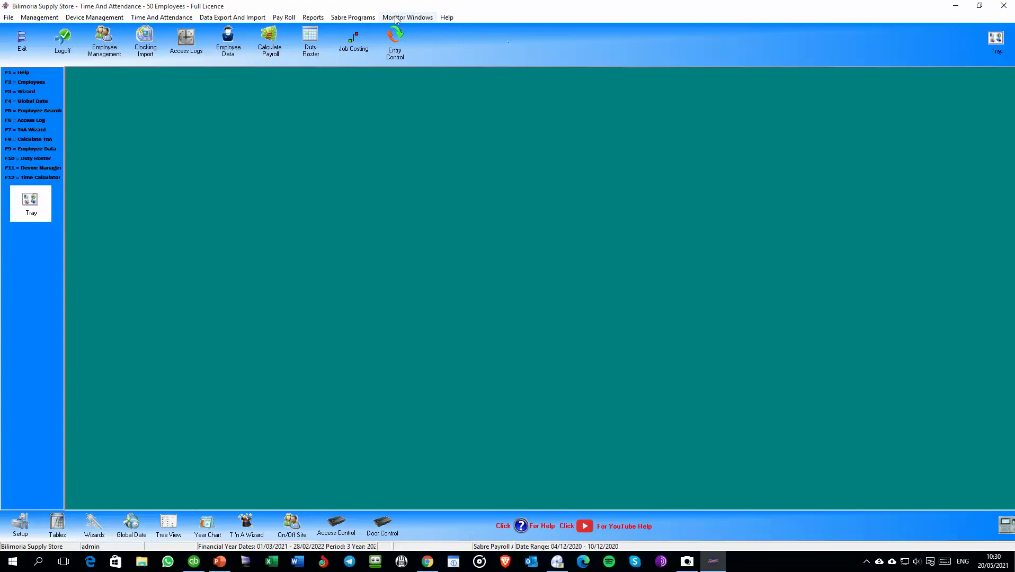
- Preview the weekly Payslip Summary for the Casual department with payroll date 11/12/2020, then close the preview
{"action": "left_click", "coordinate": [270, 41]}
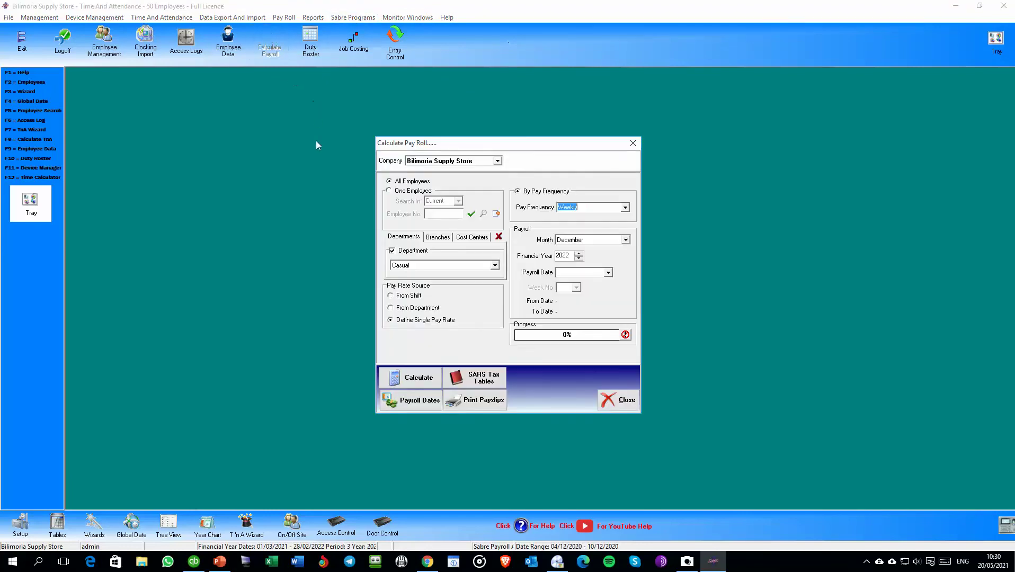
{"action": "left_click", "coordinate": [463, 402]}
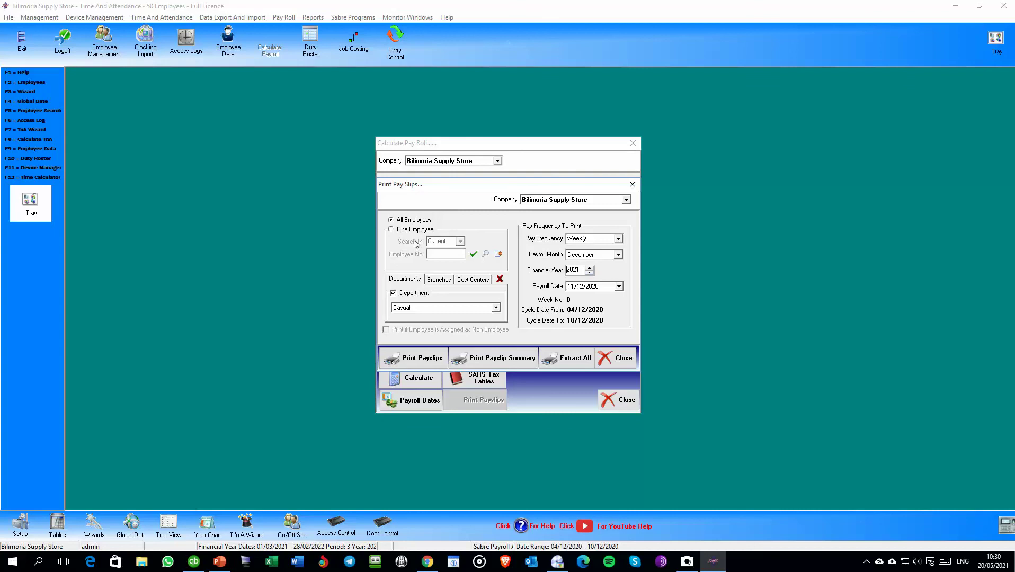
{"action": "left_click", "coordinate": [492, 360]}
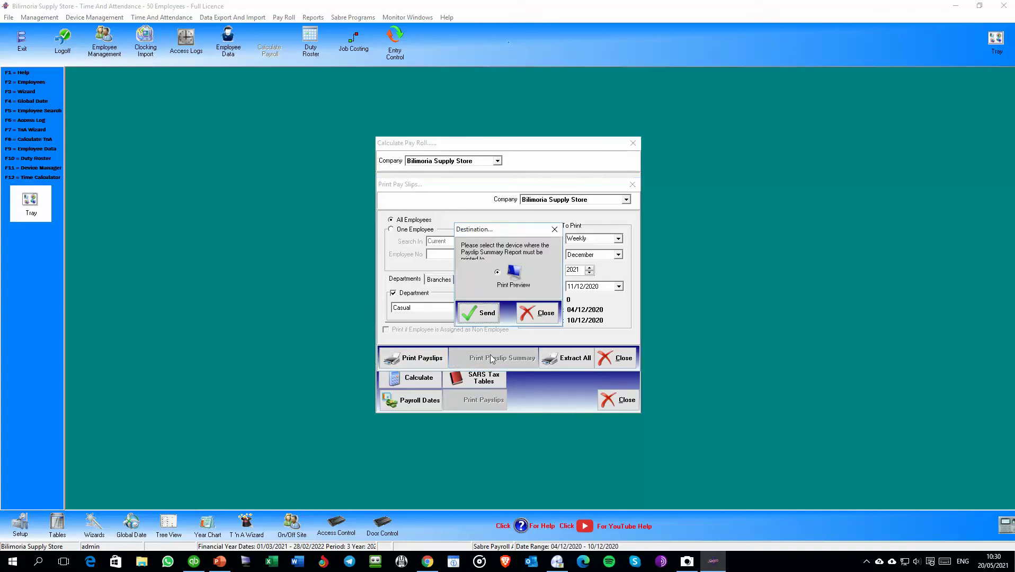
{"action": "left_click", "coordinate": [484, 313]}
{"action": "left_click", "coordinate": [469, 329]}
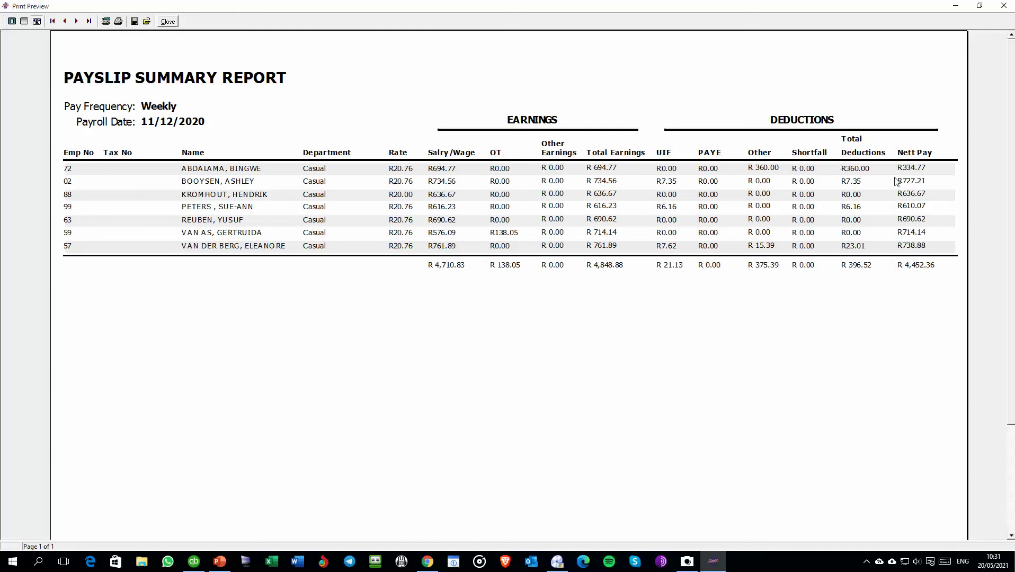
{"action": "left_click", "coordinate": [168, 21]}
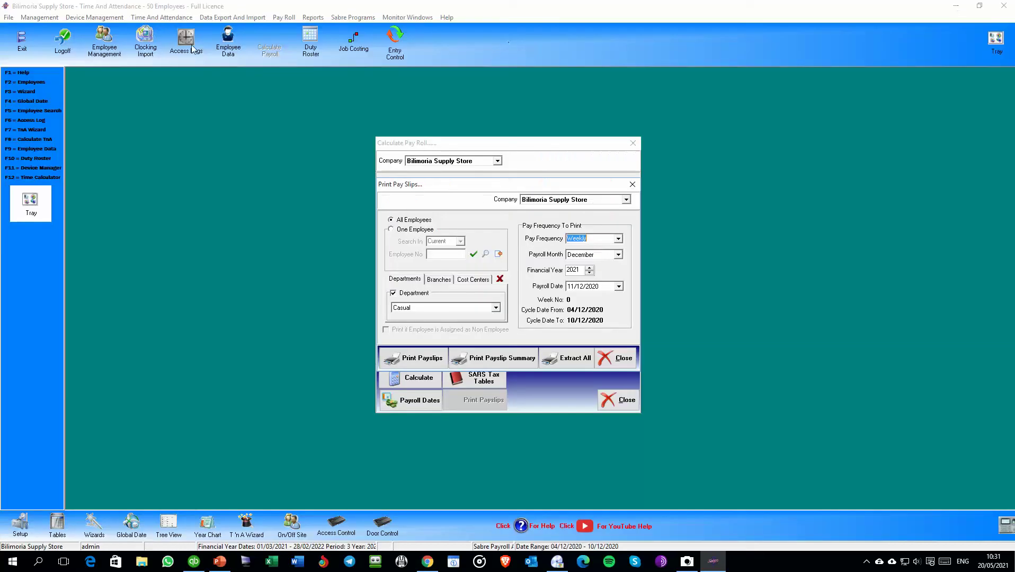
- Turn off the Department filter and preview the weekly Payslip Summary for all departments
{"action": "left_click", "coordinate": [393, 294]}
{"action": "left_click", "coordinate": [488, 358]}
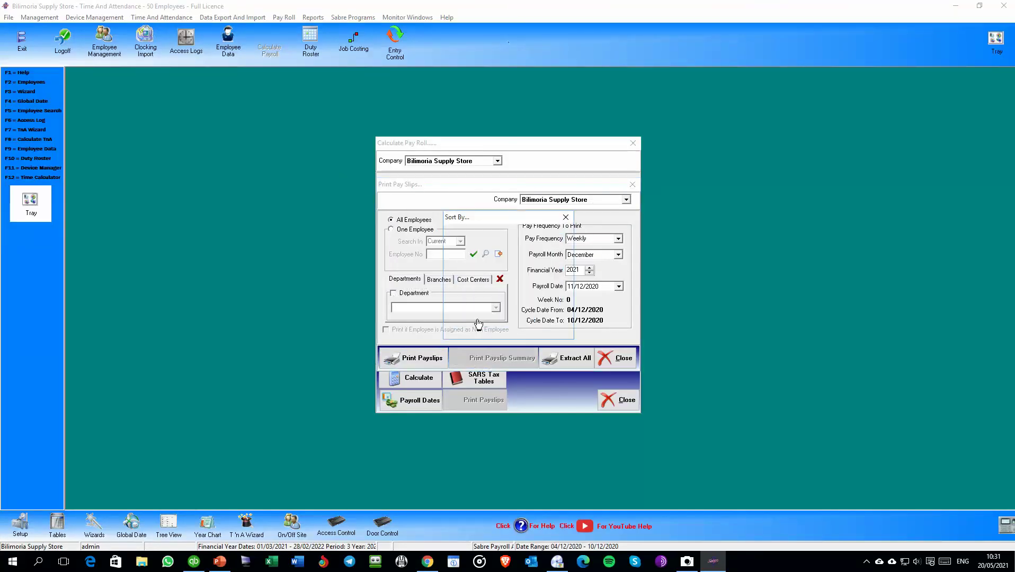
{"action": "left_click", "coordinate": [470, 324]}
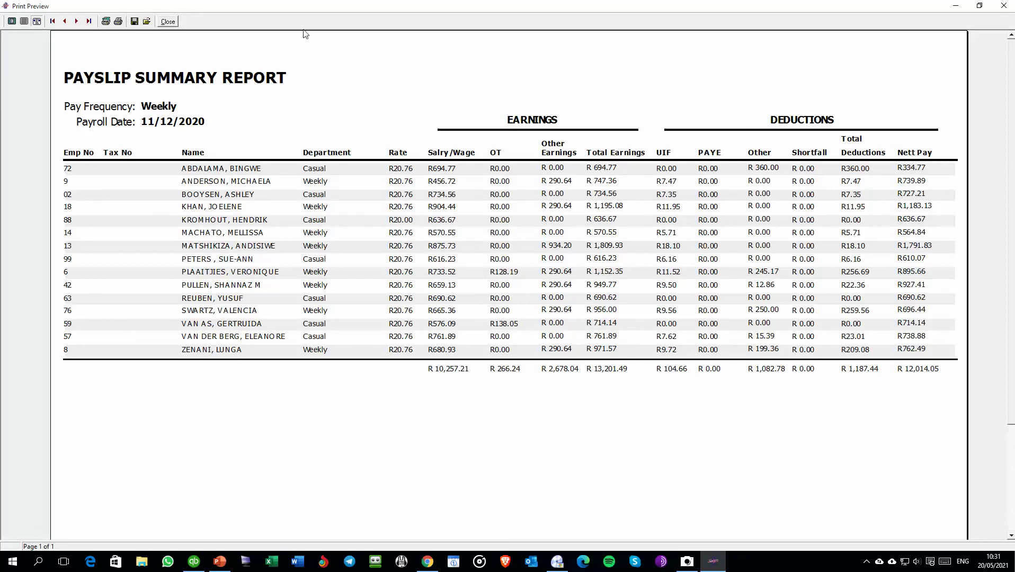
- Close the summary preview and preview the weekly payslips for all employees, with no grouping and sorted by Surname & First Name
{"action": "left_click", "coordinate": [167, 21]}
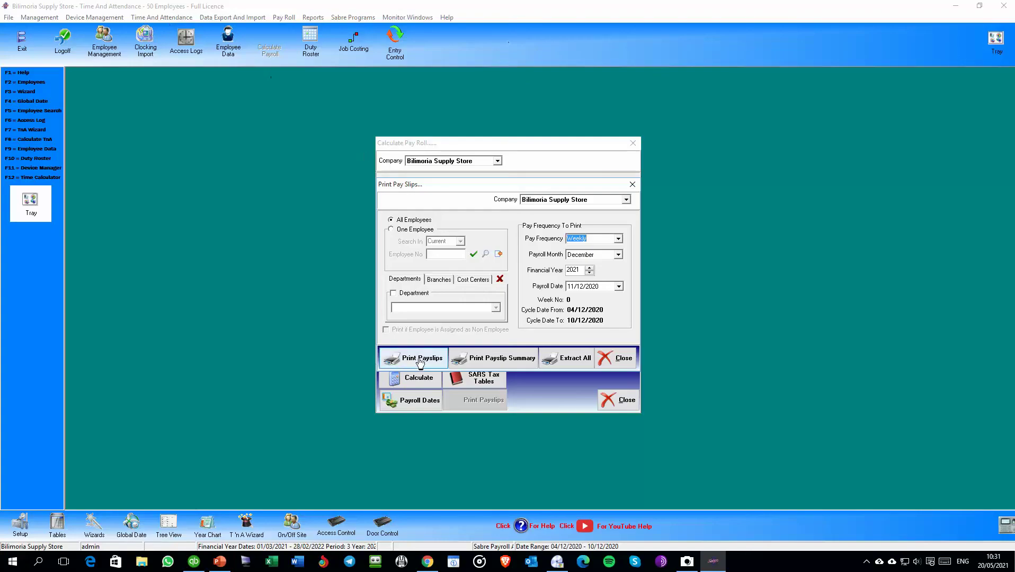
{"action": "left_click", "coordinate": [420, 362]}
{"action": "left_click", "coordinate": [479, 317]}
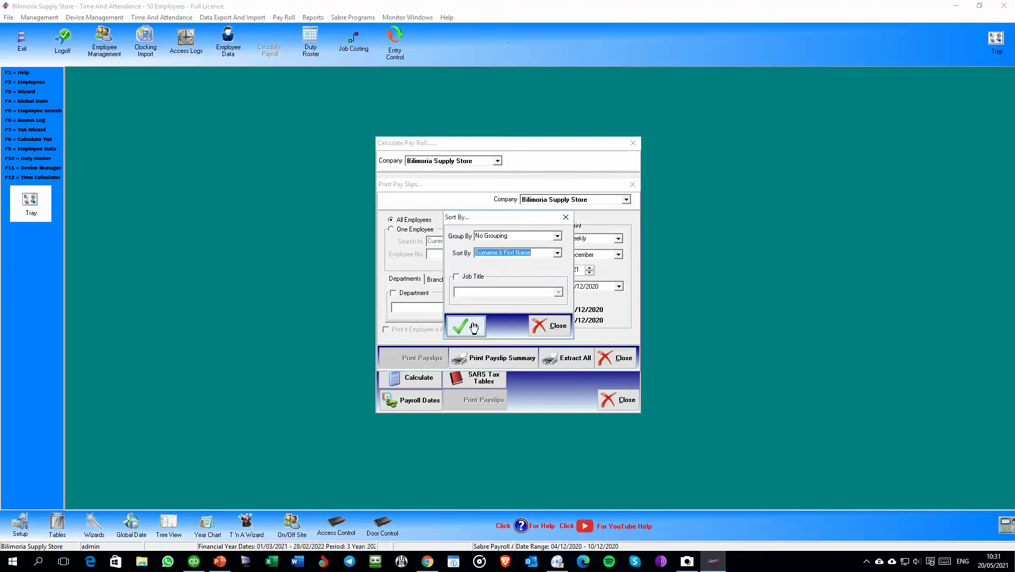
{"action": "left_click", "coordinate": [474, 328]}
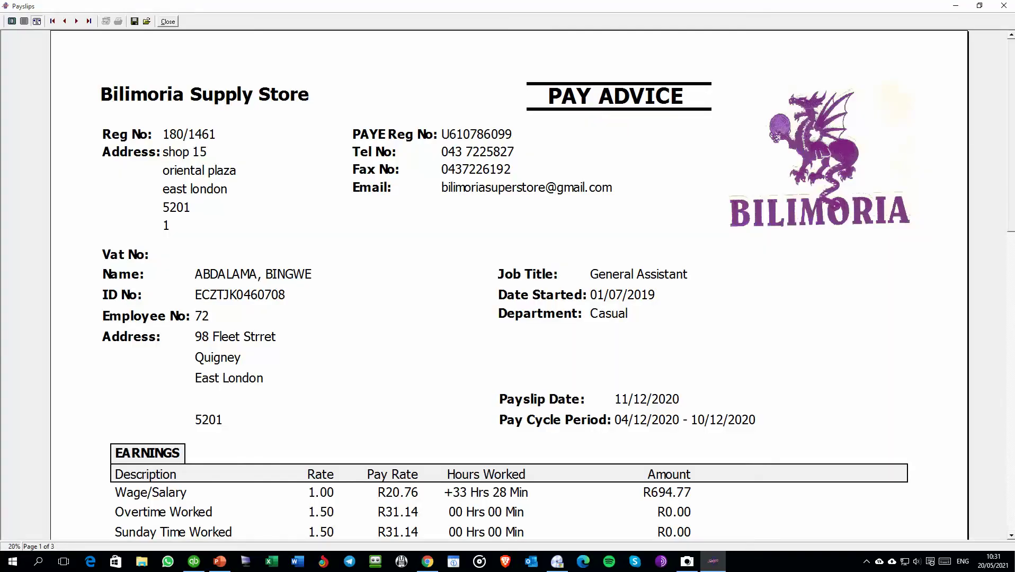
- Read the first pay advice through to its payment details and summary, then close the payslip preview and both payroll windows
{"action": "left_click_drag", "start_coordinate": [1014, 84], "coordinate": [1010, 343]}
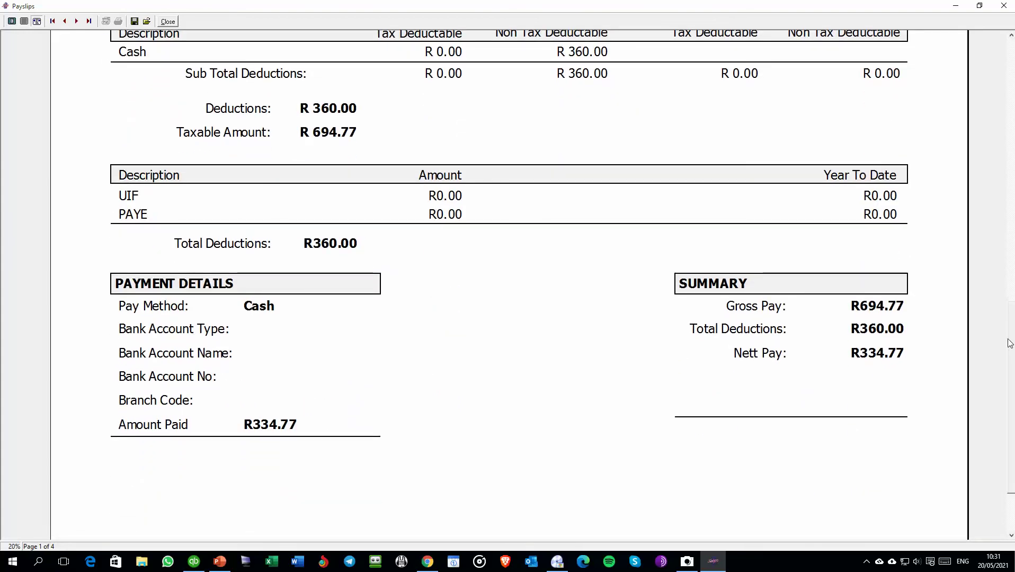
{"action": "left_click_drag", "start_coordinate": [1009, 344], "coordinate": [1001, 77]}
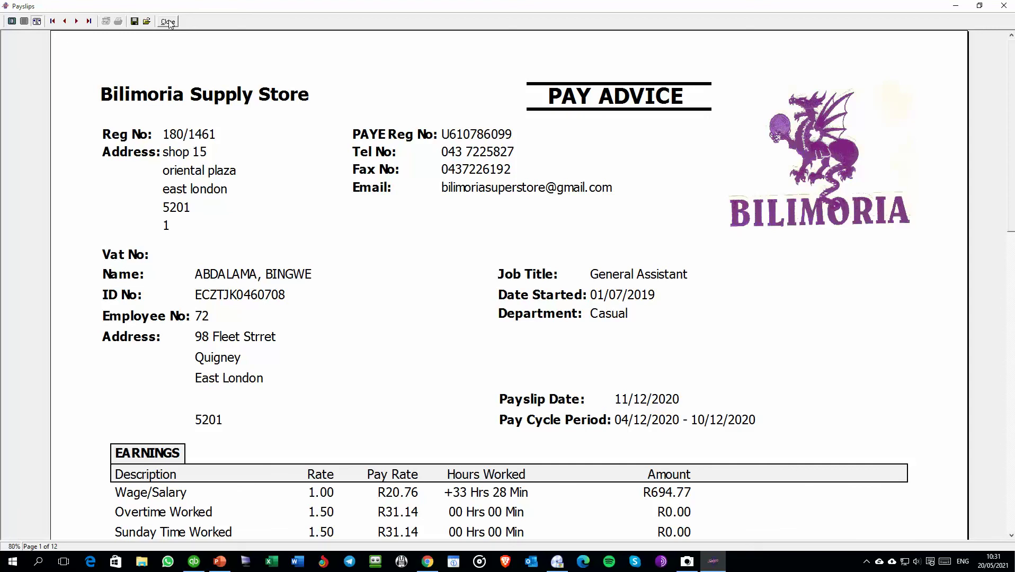
{"action": "left_click", "coordinate": [168, 22]}
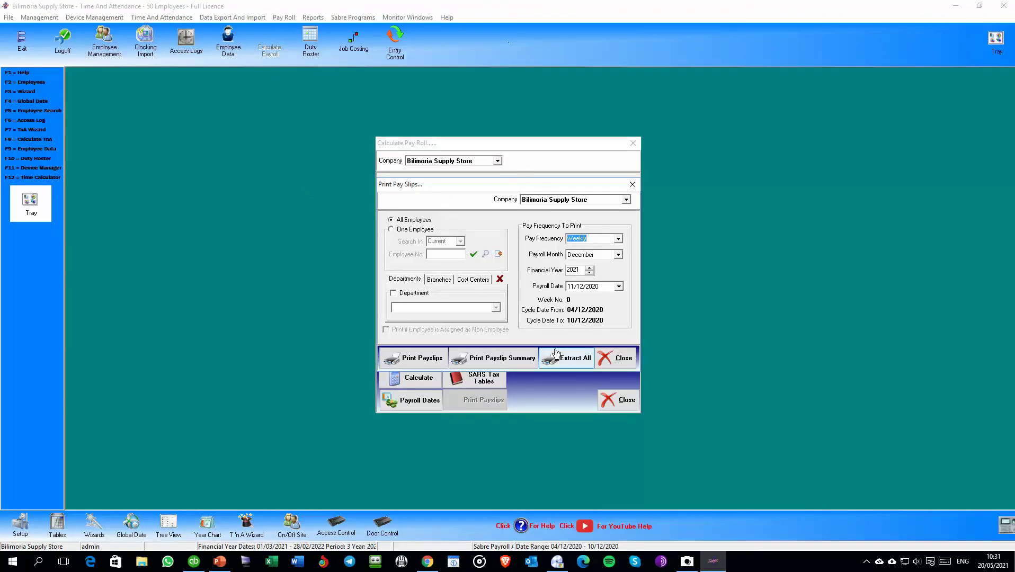
{"action": "left_click", "coordinate": [618, 359]}
{"action": "left_click", "coordinate": [621, 401]}
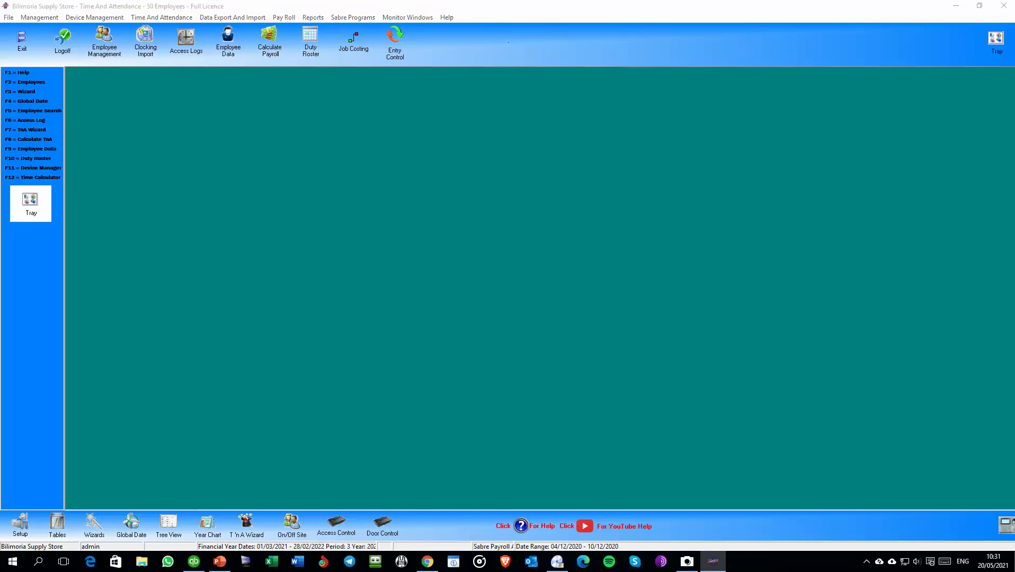
{"action": "key", "text": "alt+Tab"}
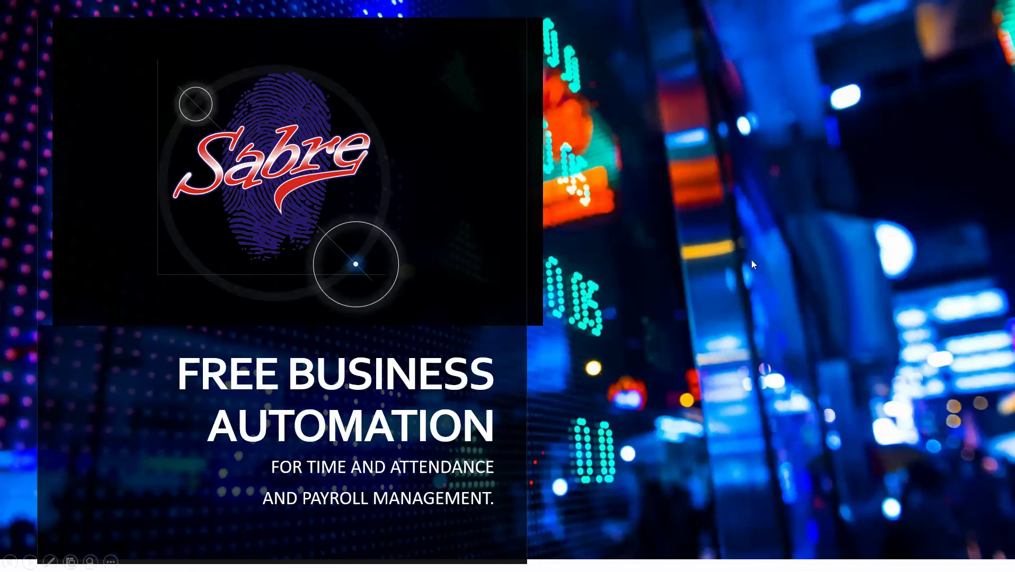
{"action": "left_click", "coordinate": [752, 259]}
{"action": "left_click", "coordinate": [752, 259]}
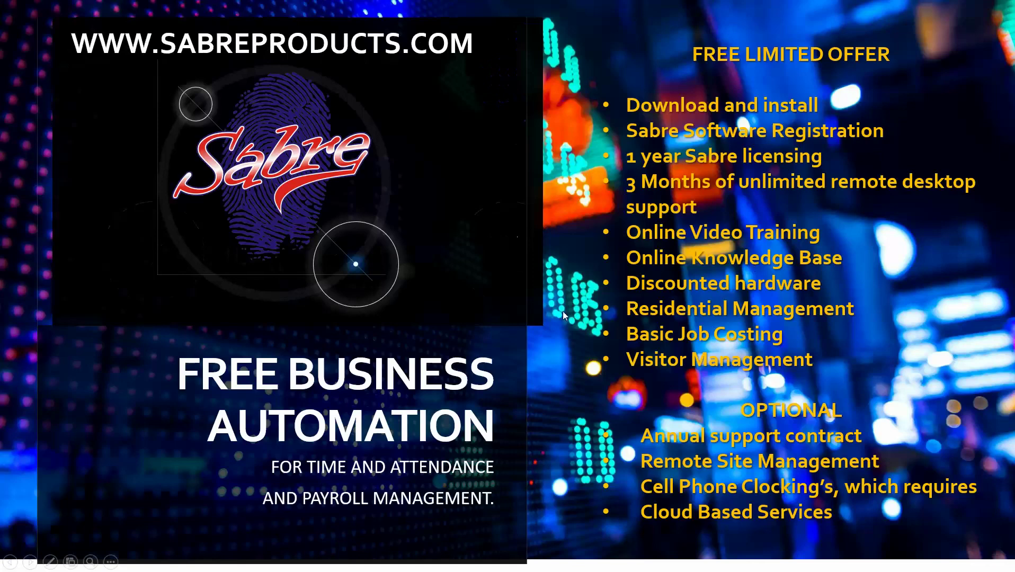